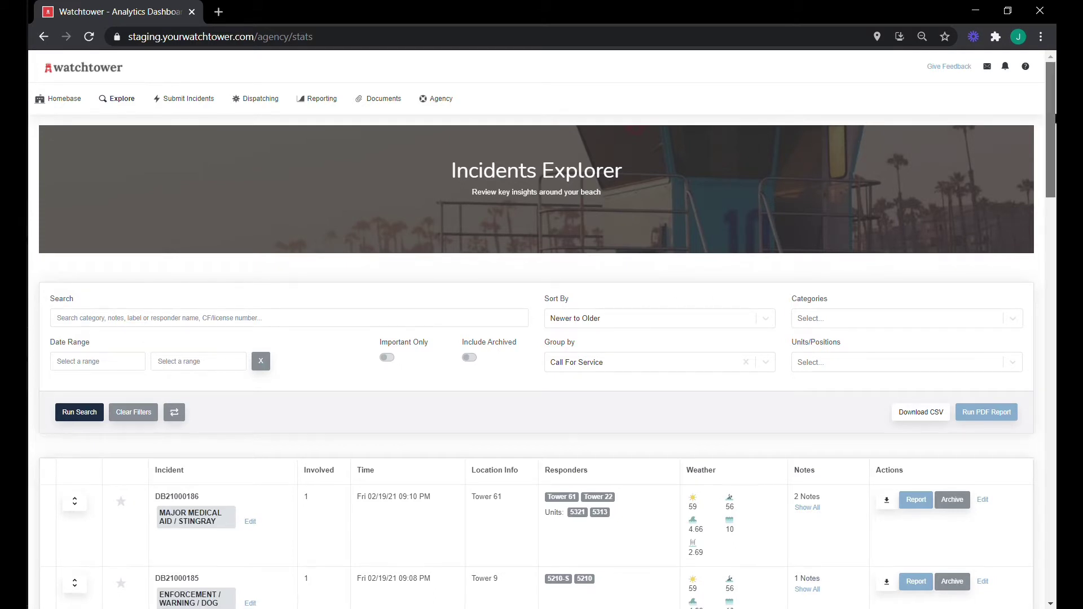
# Mark incident DB21000185 as important and run a search limited to important incidents
pyautogui.moveTo(1052, 118)
pyautogui.mouseDown()
pyautogui.moveTo(1045, 186)
pyautogui.moveTo(1045, 124)
pyautogui.mouseUp()
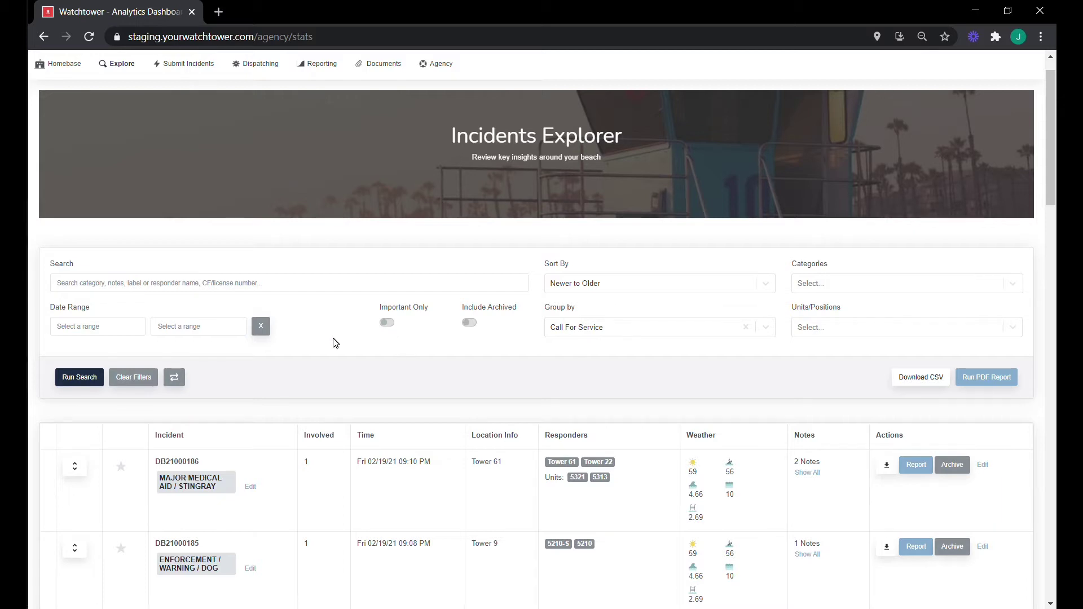
pyautogui.click(121, 548)
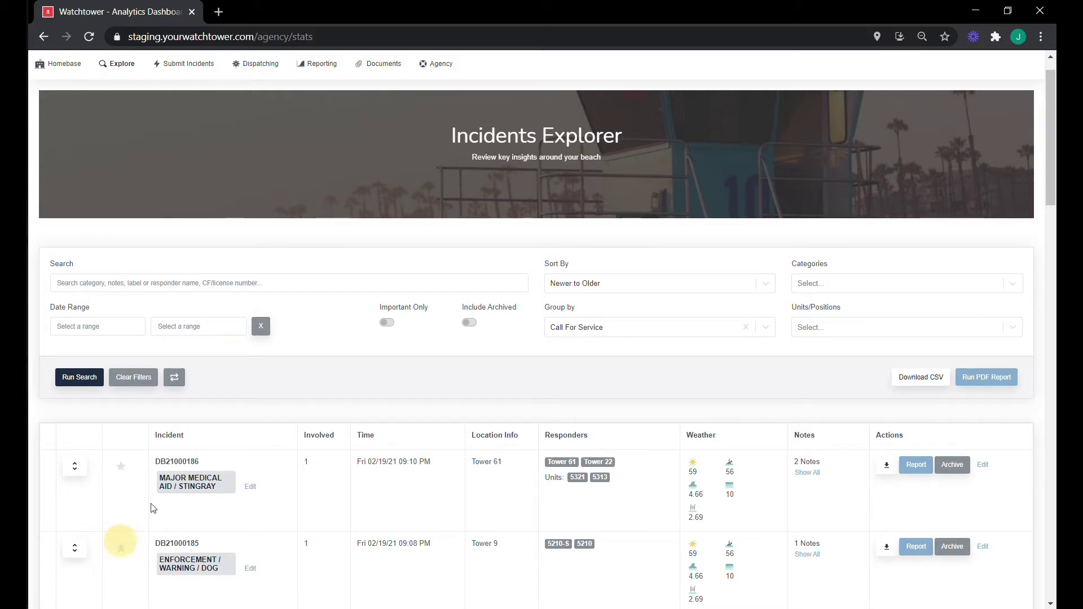
pyautogui.click(387, 322)
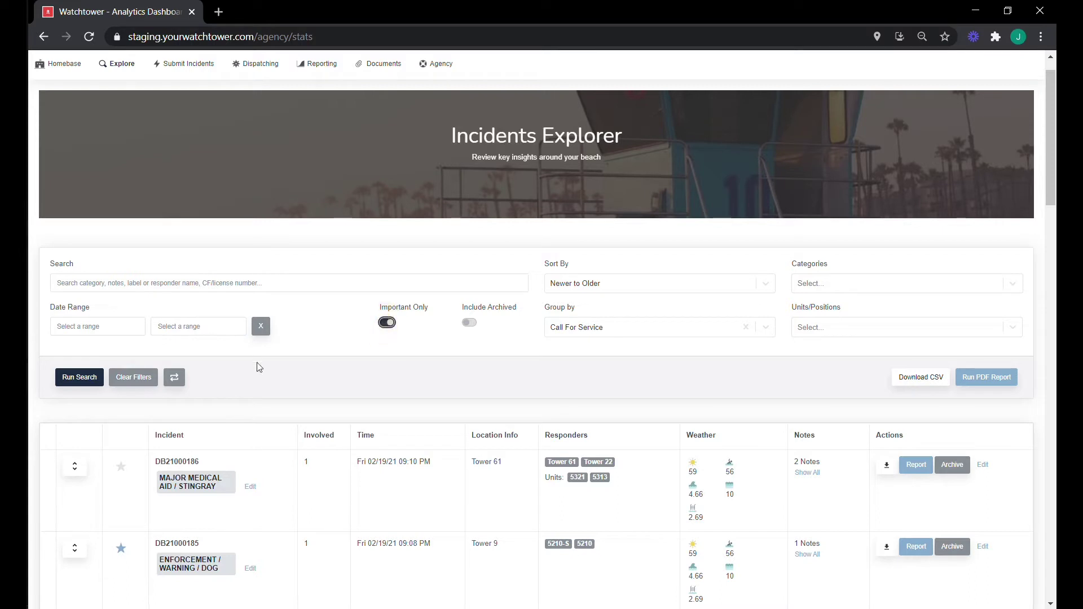
pyautogui.click(65, 388)
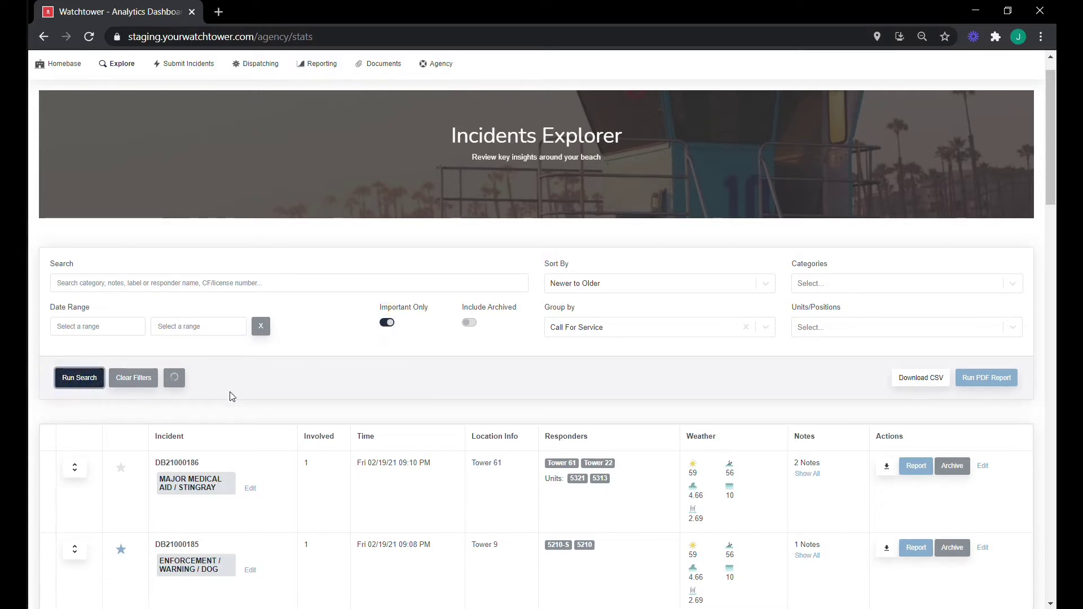
pyautogui.scroll(-2, 230, 395)
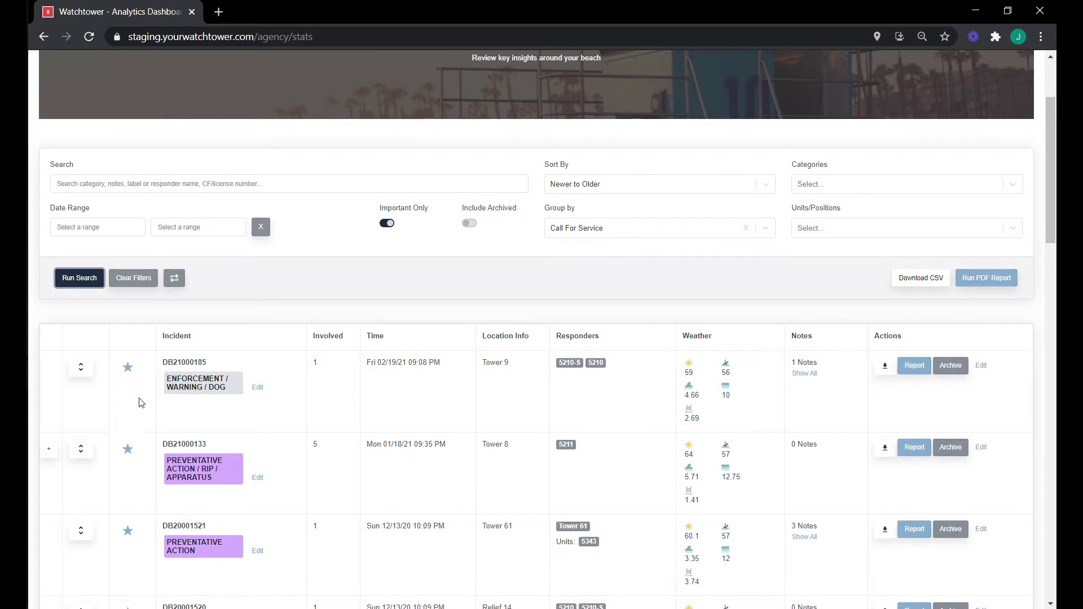
# Turn off the important-only filter, clear all filters and reload the incident list
pyautogui.click(389, 224)
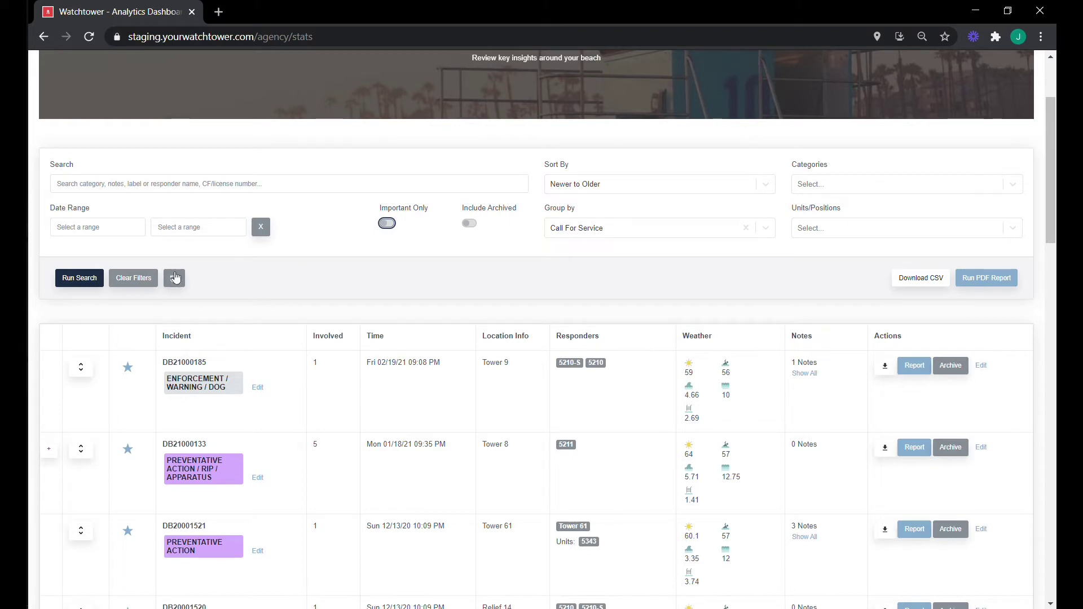
pyautogui.click(138, 278)
pyautogui.click(174, 278)
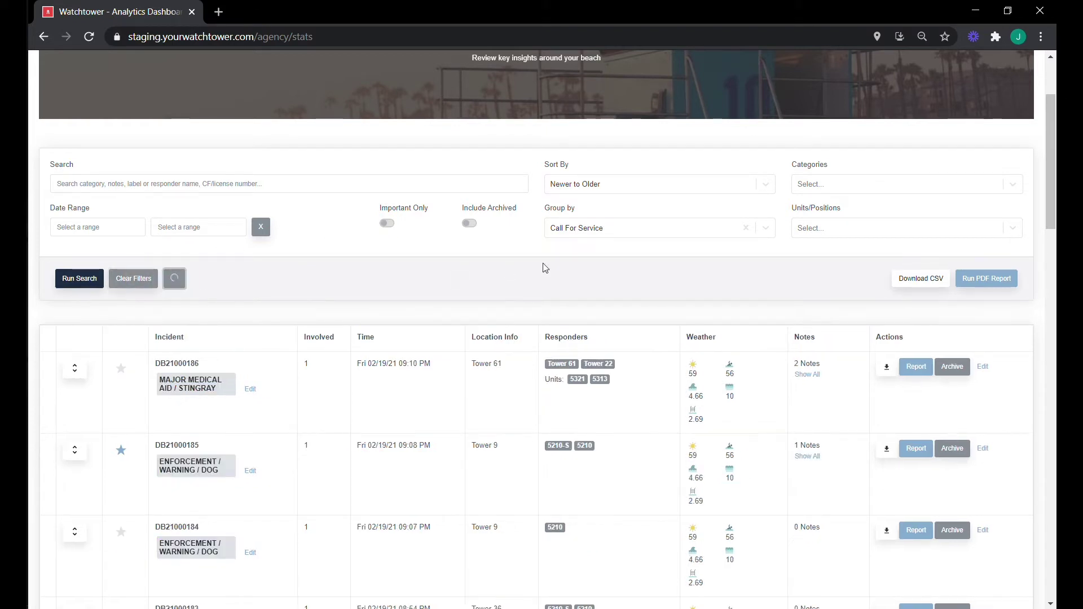
# Filter the incidents by the Rescues and Preventative Action categories and run the search
pyautogui.click(810, 188)
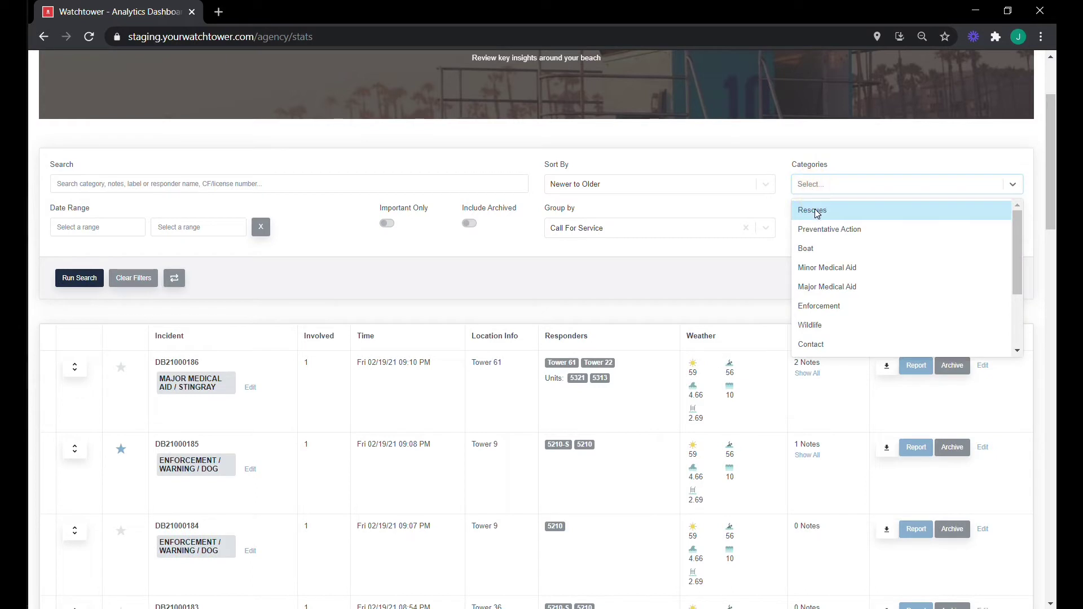
pyautogui.click(819, 212)
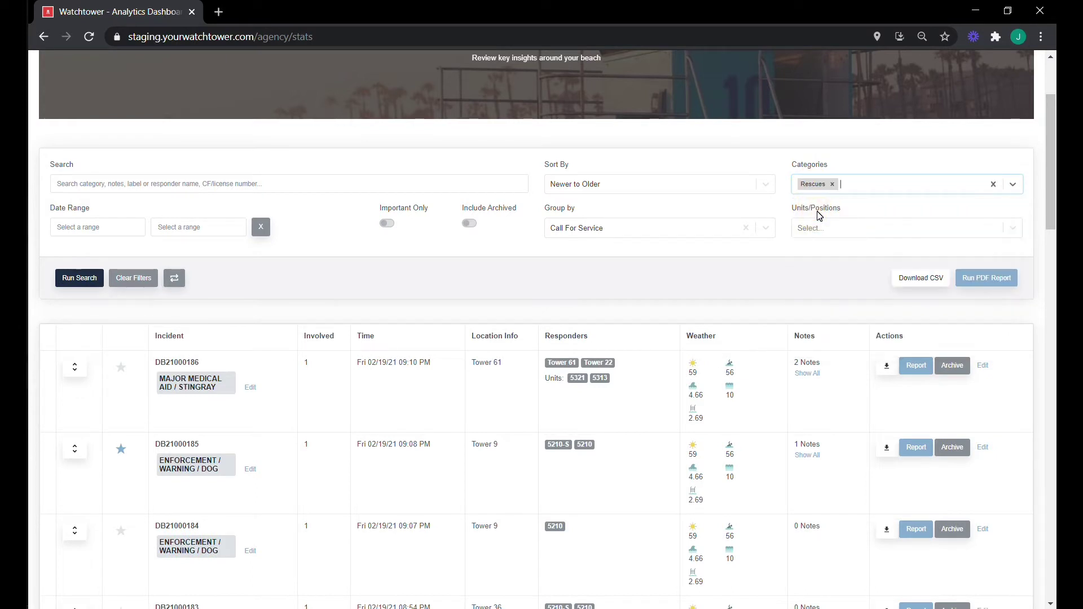
pyautogui.click(869, 192)
pyautogui.click(852, 211)
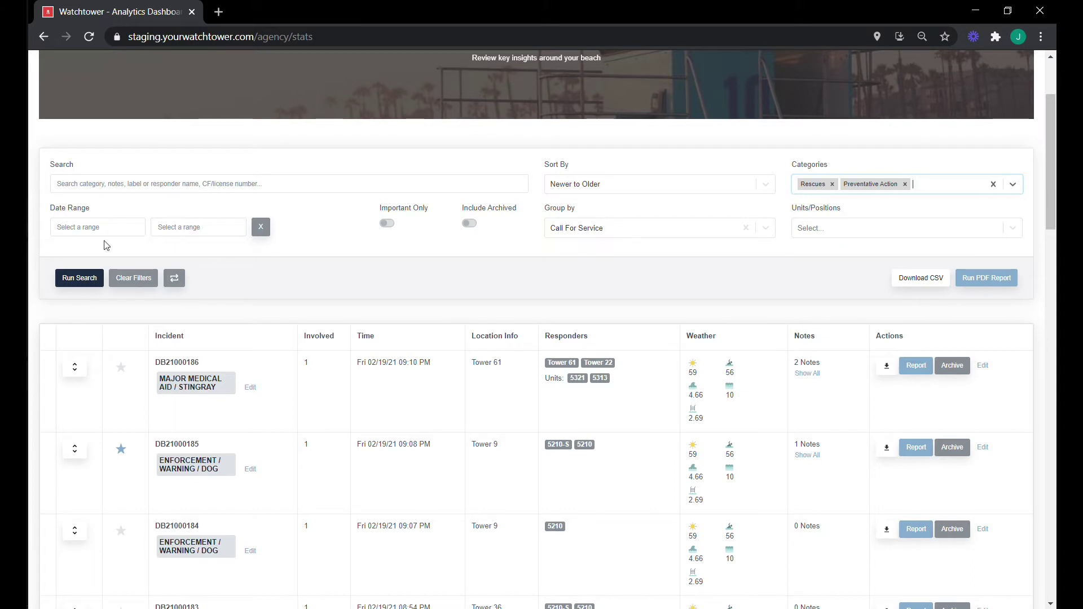
pyautogui.click(81, 279)
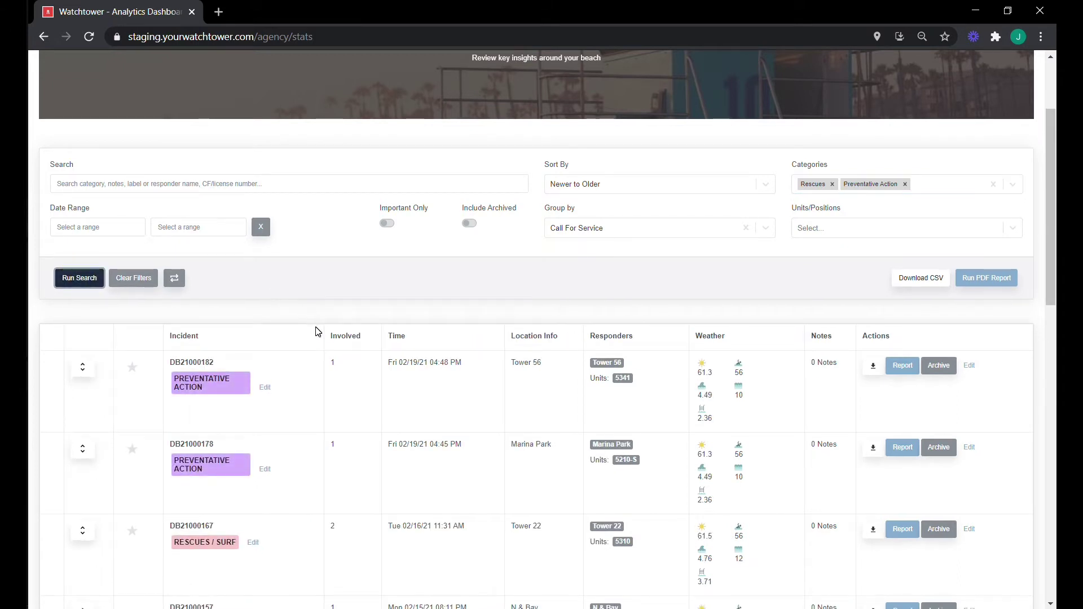
pyautogui.scroll(-6, 277, 312)
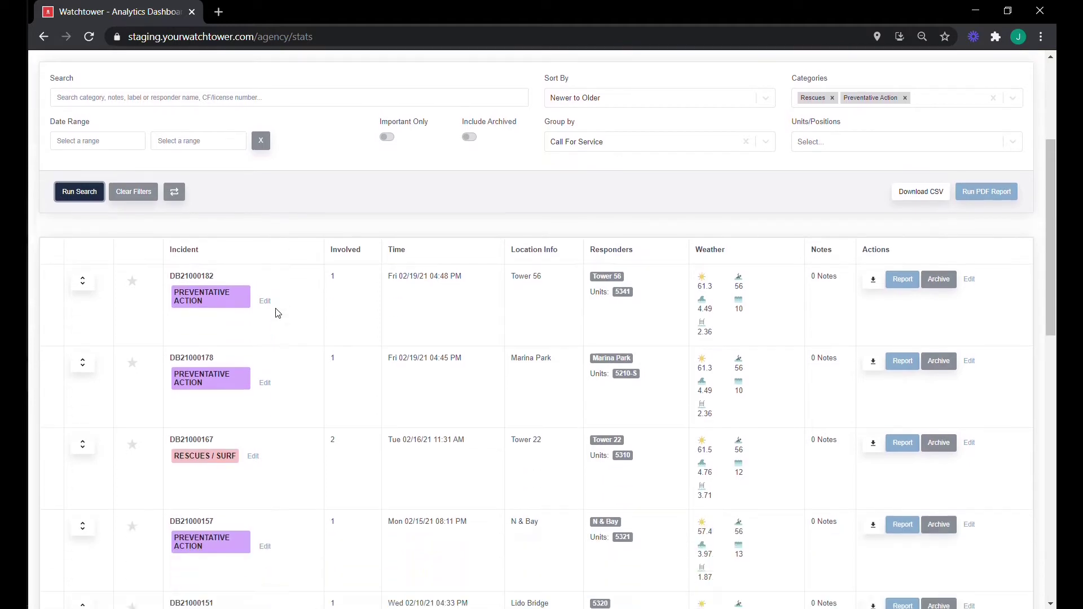
pyautogui.scroll(-2, 276, 312)
pyautogui.scroll(9, 274, 310)
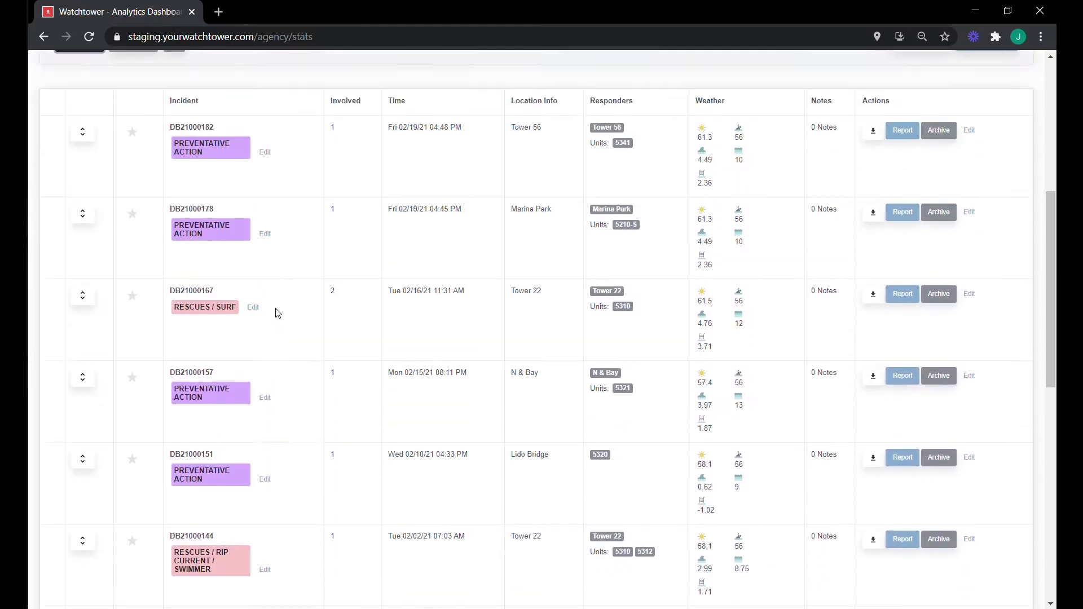
# Set the date range to 02/01/2021 through 02/19/2021 and rerun the incident search
pyautogui.click(112, 292)
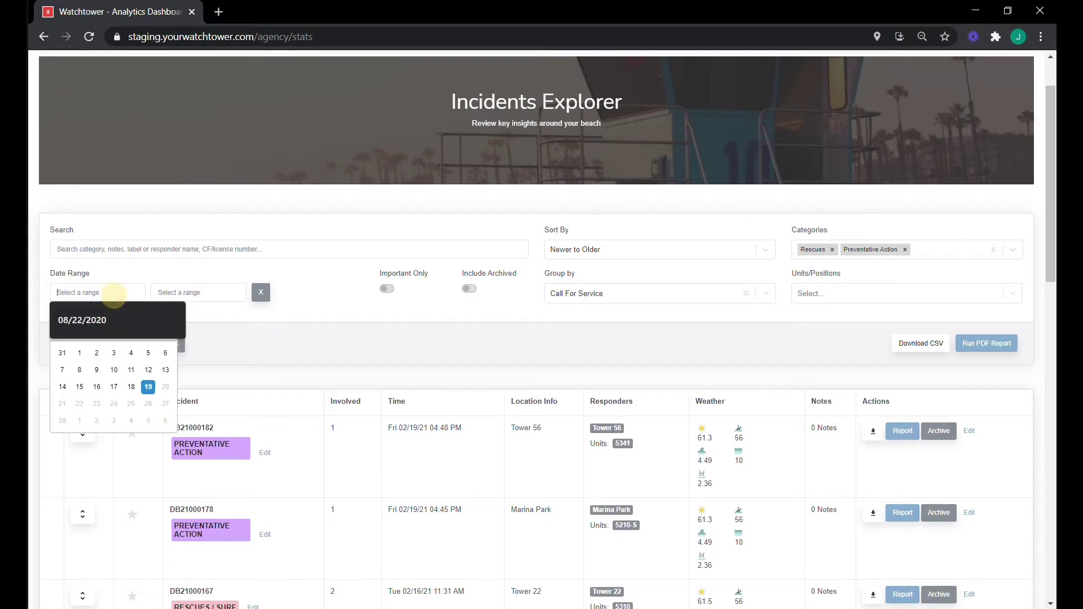
pyautogui.click(80, 354)
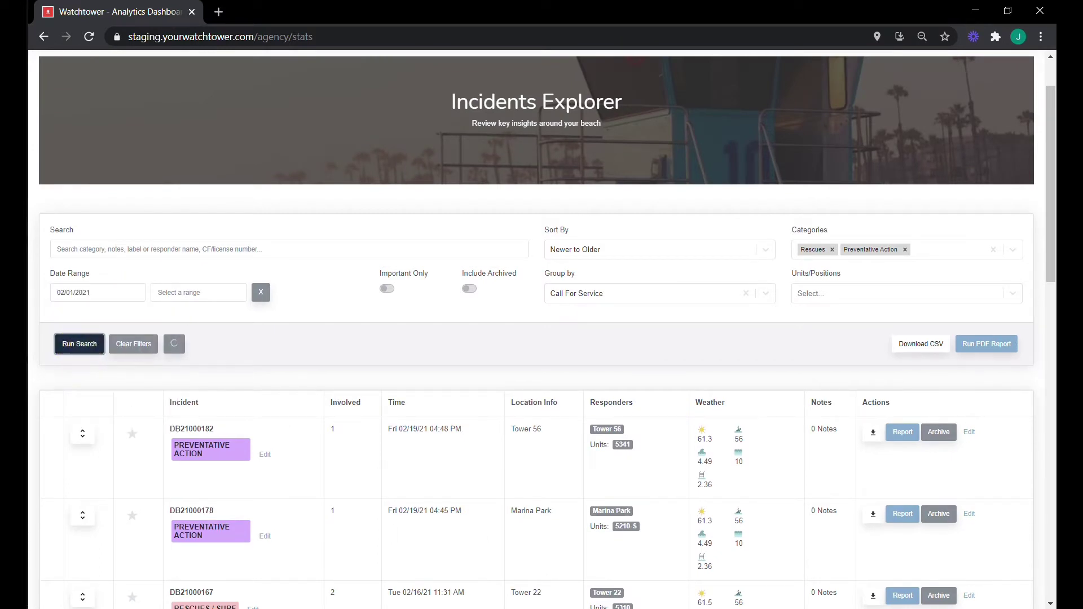
pyautogui.click(194, 292)
pyautogui.click(232, 382)
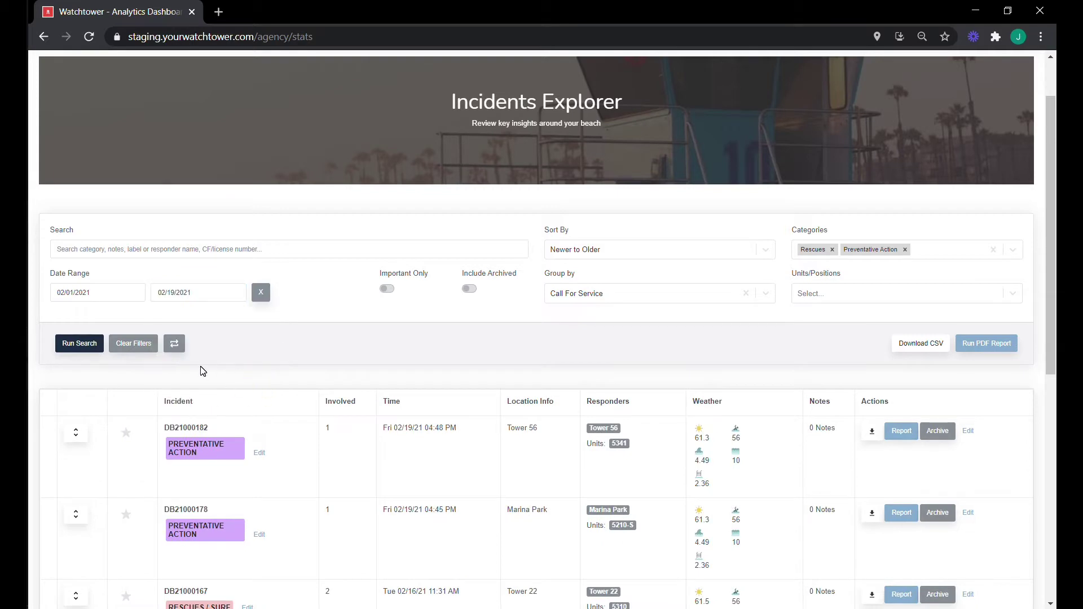
pyautogui.click(79, 343)
pyautogui.scroll(-3, 642, 368)
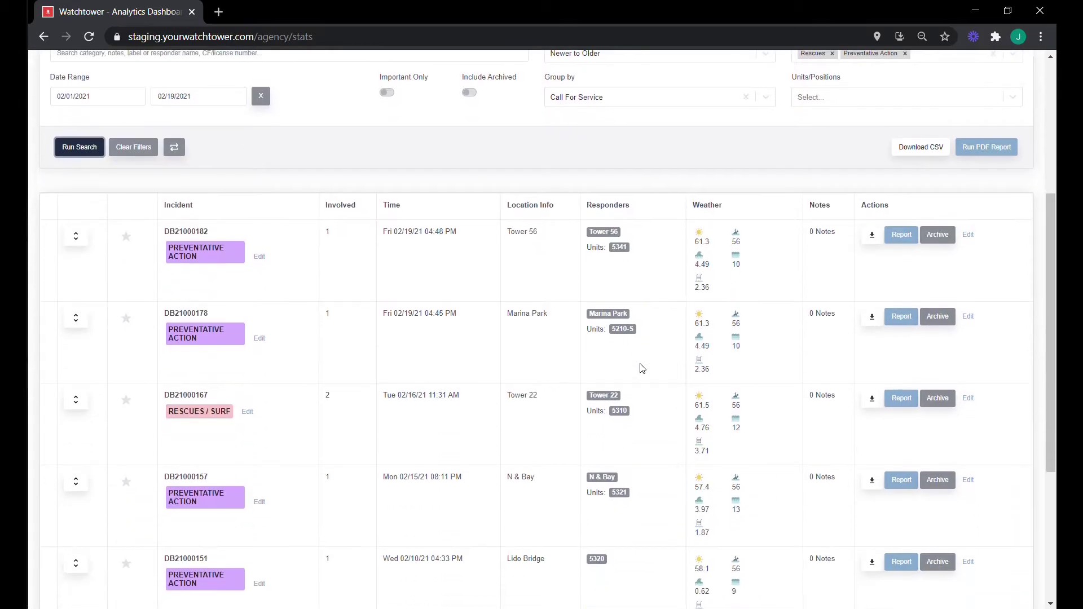
pyautogui.scroll(1, 643, 371)
pyautogui.scroll(1, 641, 370)
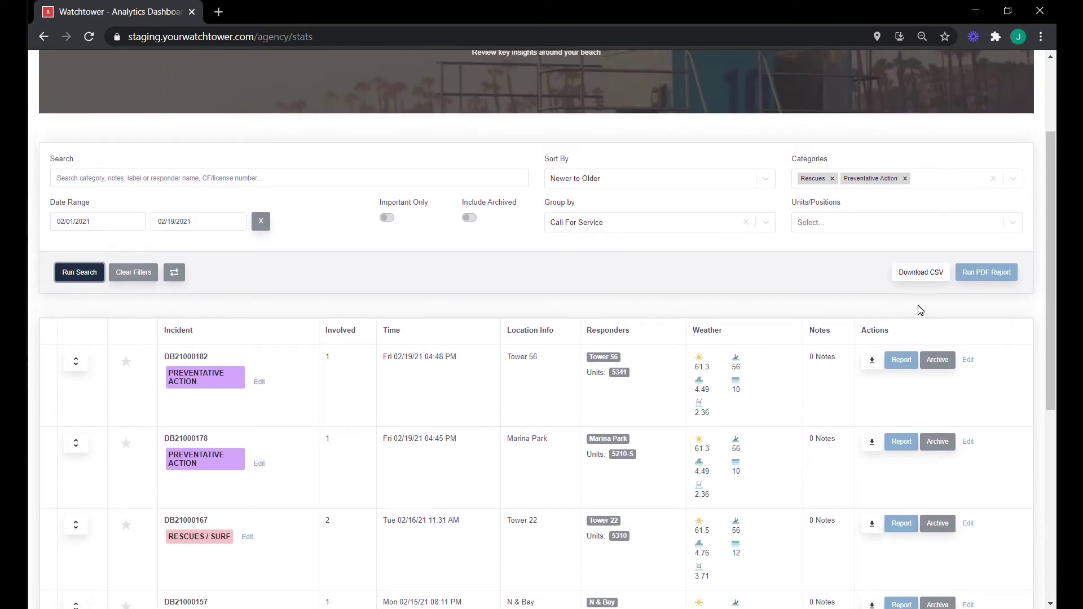
# Generate a PDF report of the filtered incidents and review its incident breakdown and Rescues pages
pyautogui.click(986, 273)
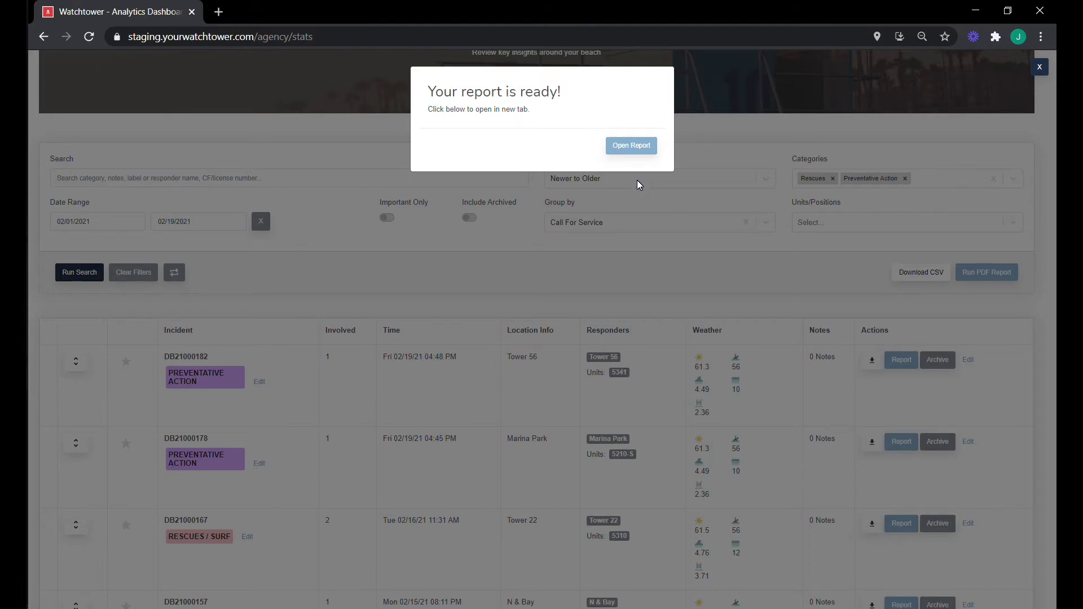
pyautogui.click(640, 143)
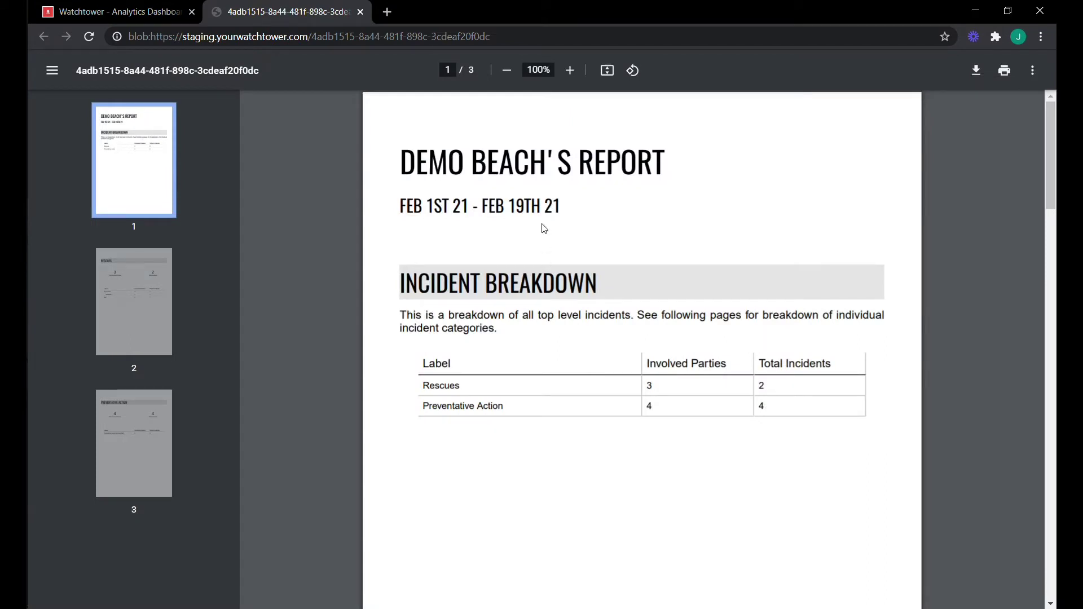
pyautogui.scroll(-1, 544, 229)
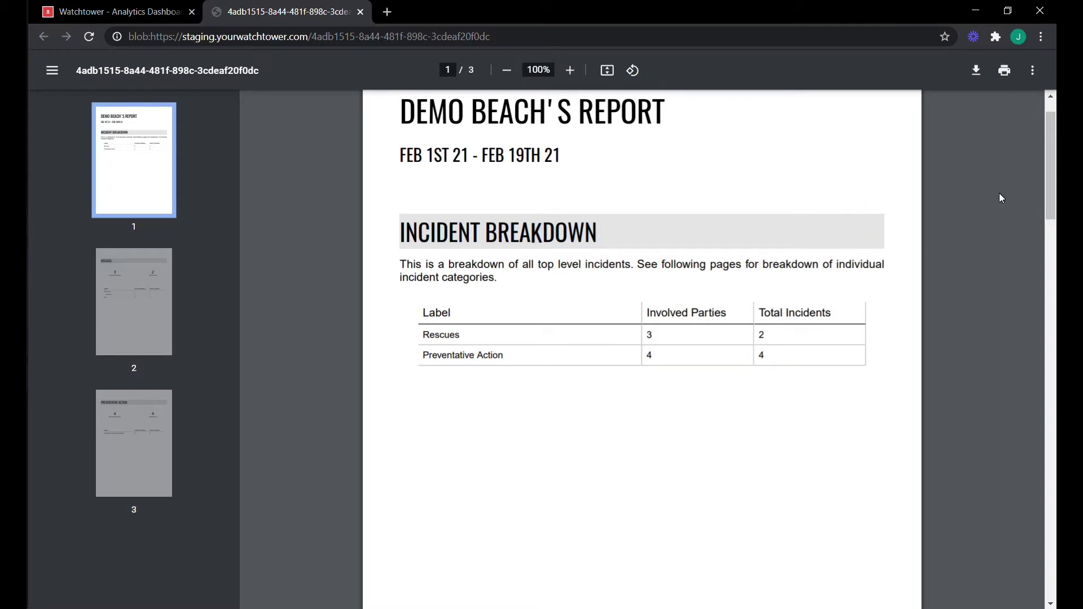
pyautogui.scroll(-2, 1041, 192)
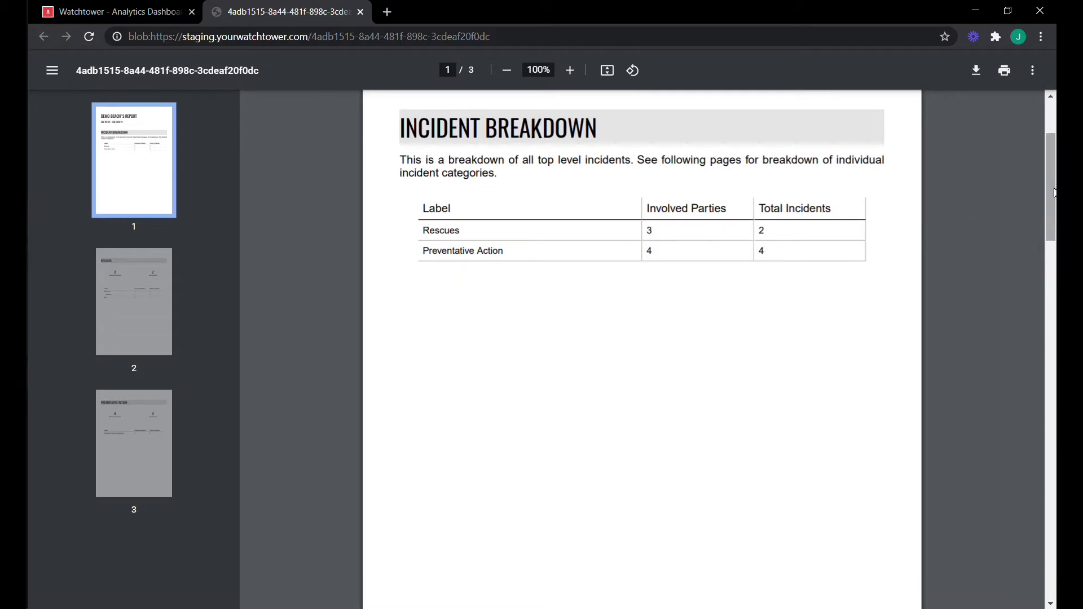
pyautogui.moveTo(1053, 192); pyautogui.dragTo(1054, 343)
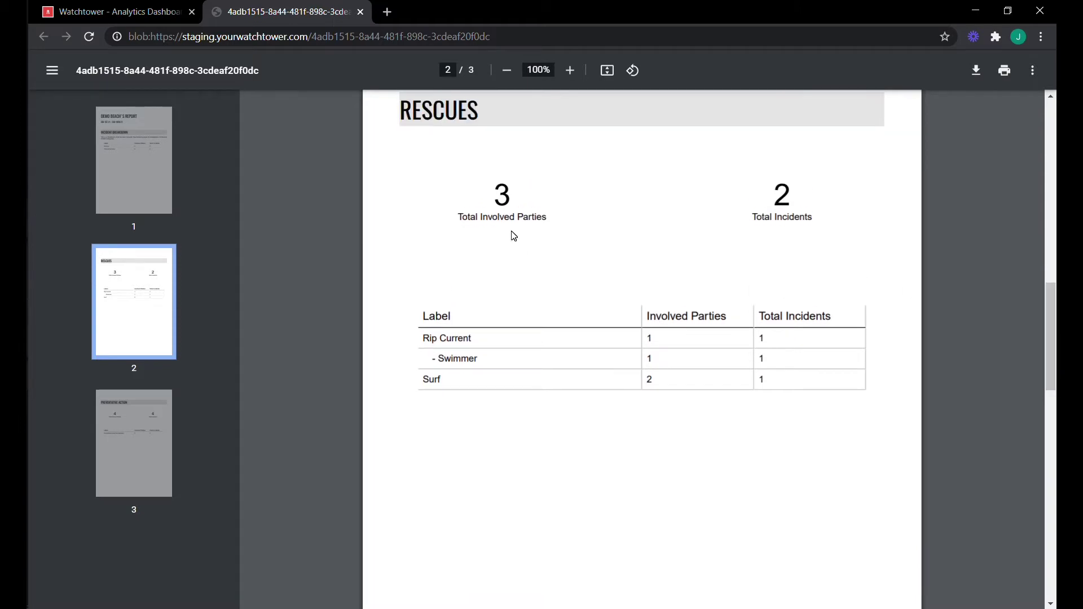
pyautogui.click(360, 12)
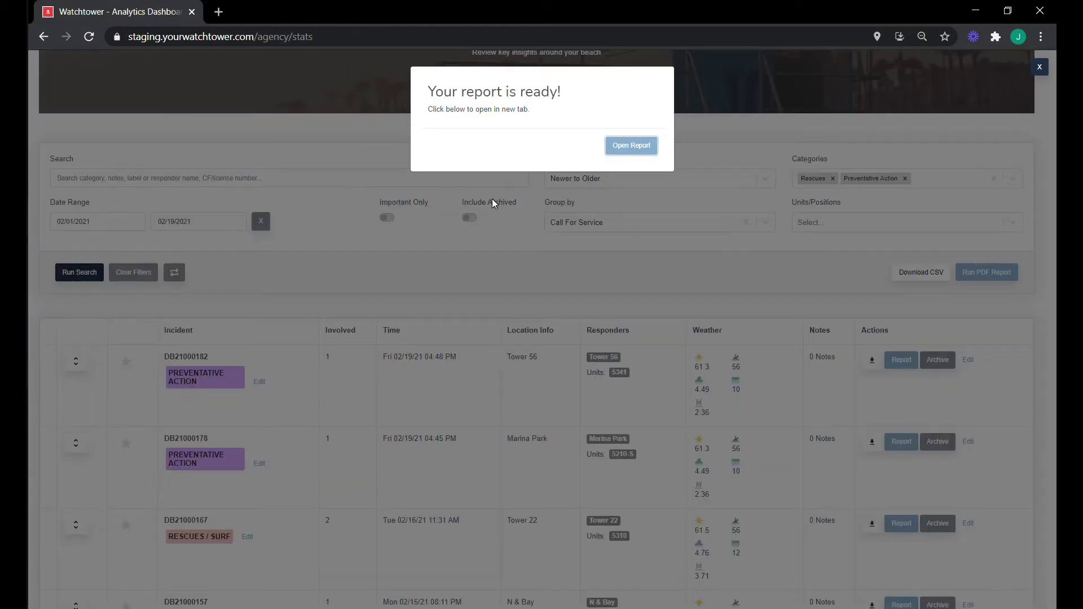
pyautogui.click(510, 256)
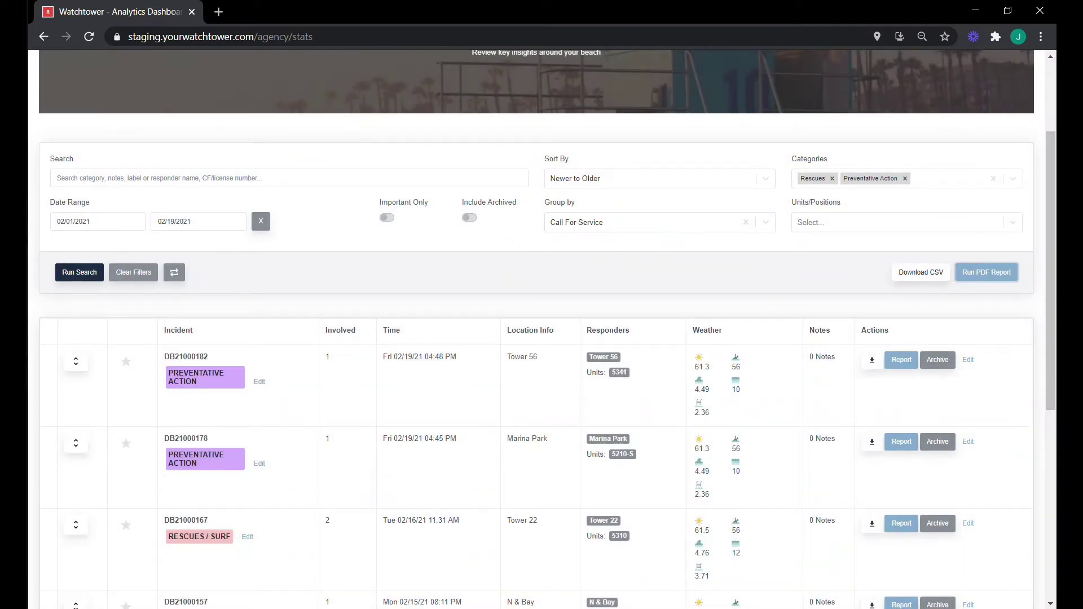
# Expand the Preventative Action incident at Tower 56 and examine its incident information, dispatched units and notes
pyautogui.scroll(-1, 541, 327)
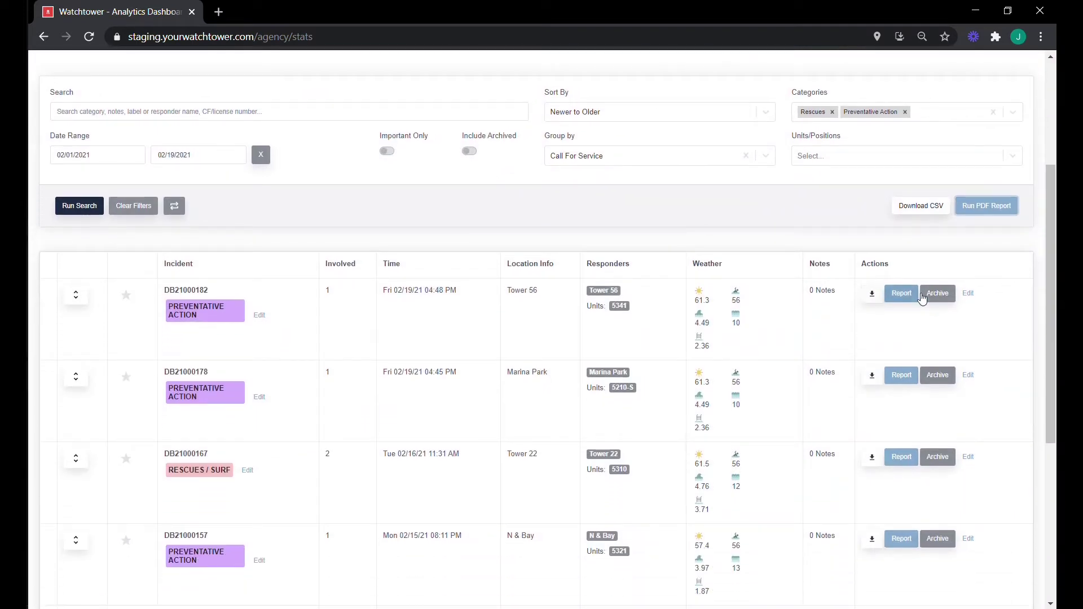
pyautogui.click(75, 296)
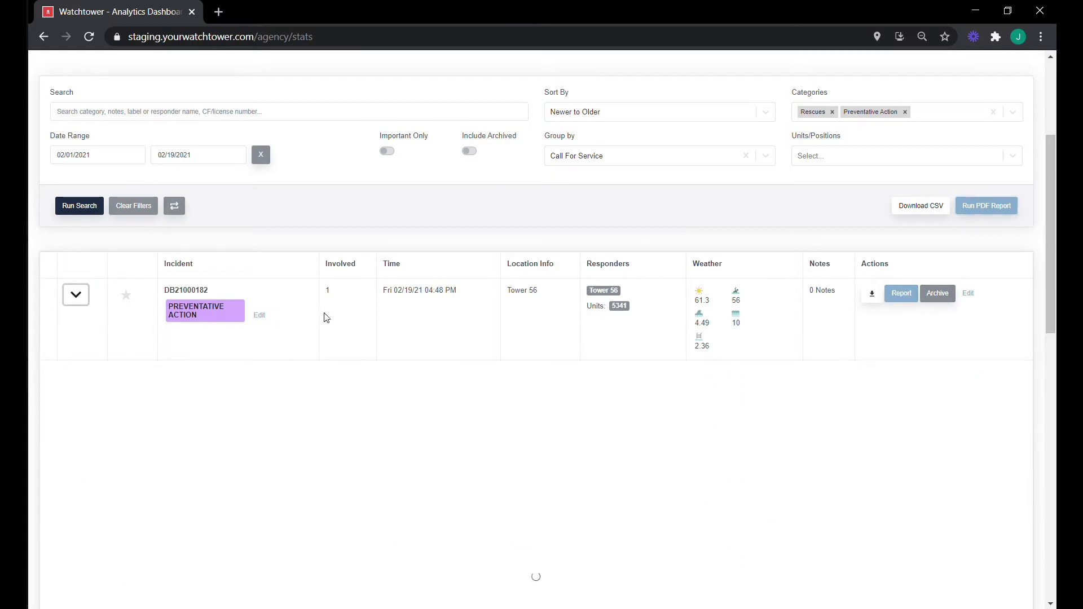
pyautogui.scroll(-3, 426, 404)
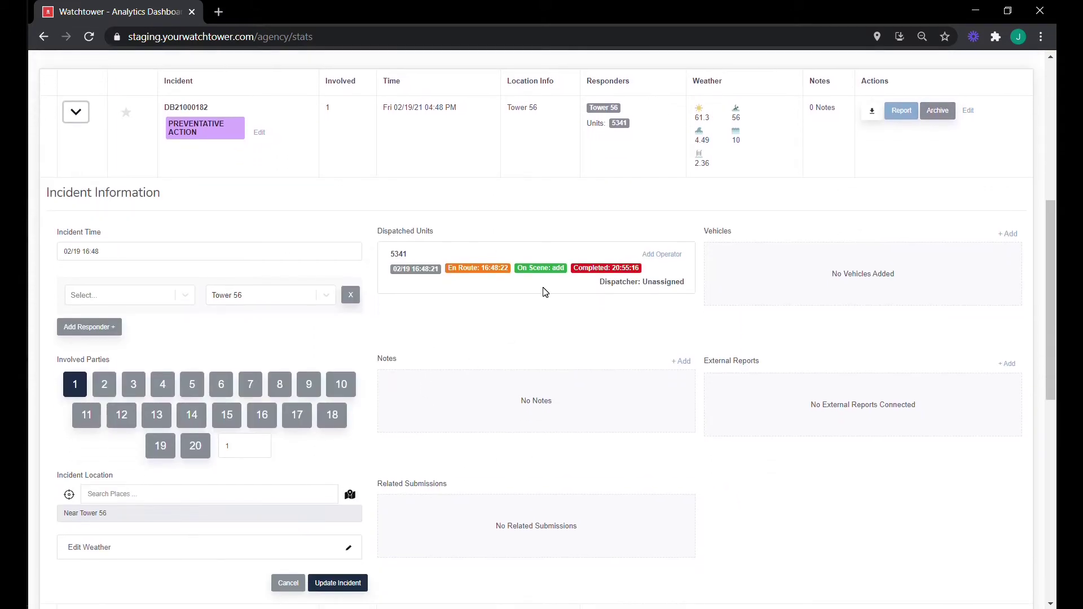
pyautogui.scroll(-1, 545, 292)
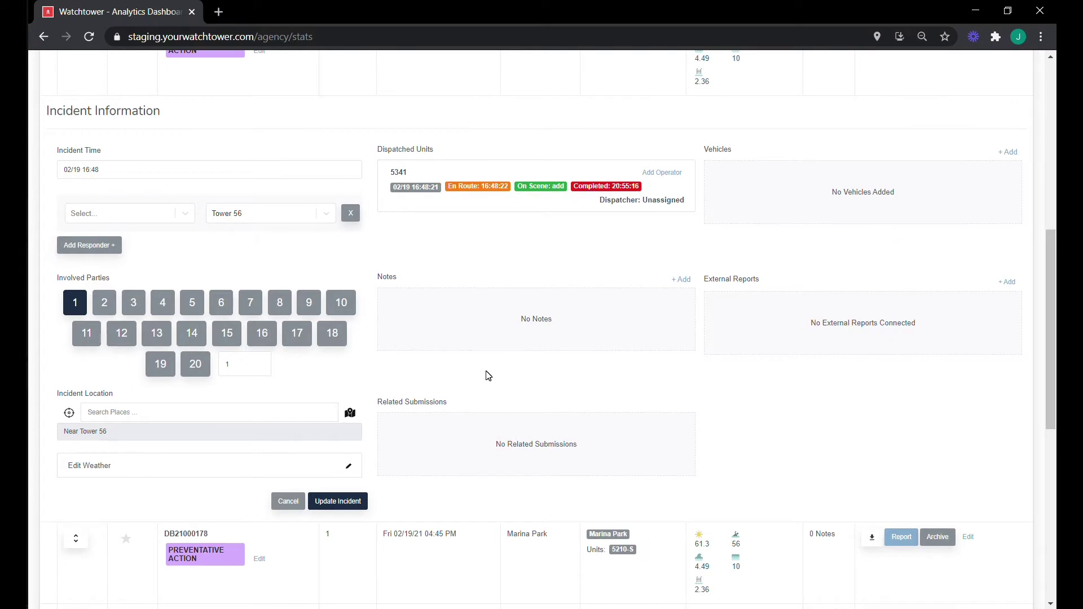
pyautogui.scroll(3, 496, 375)
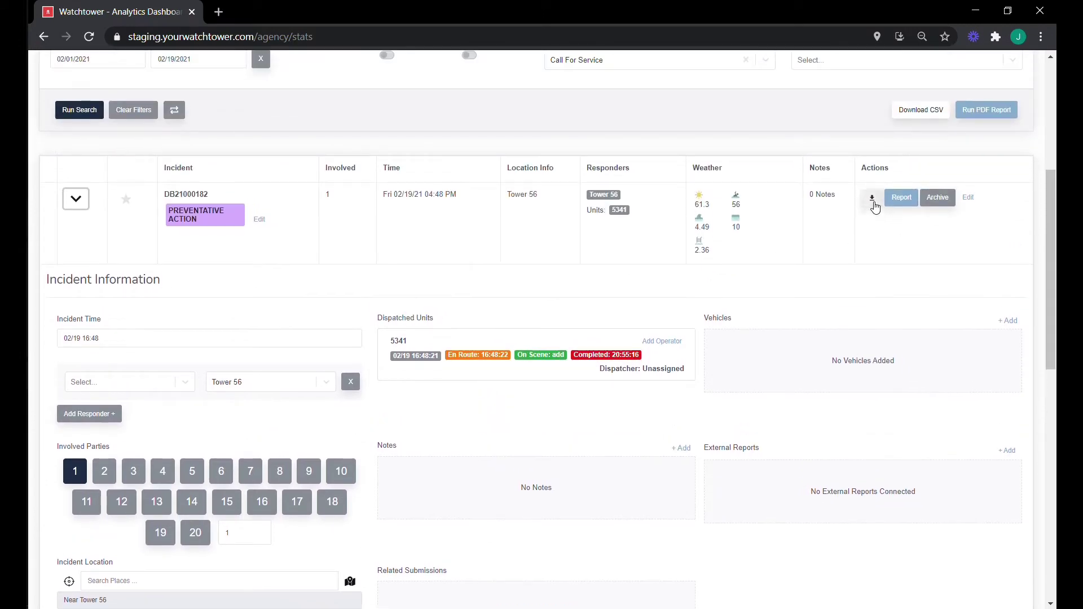
pyautogui.click(76, 199)
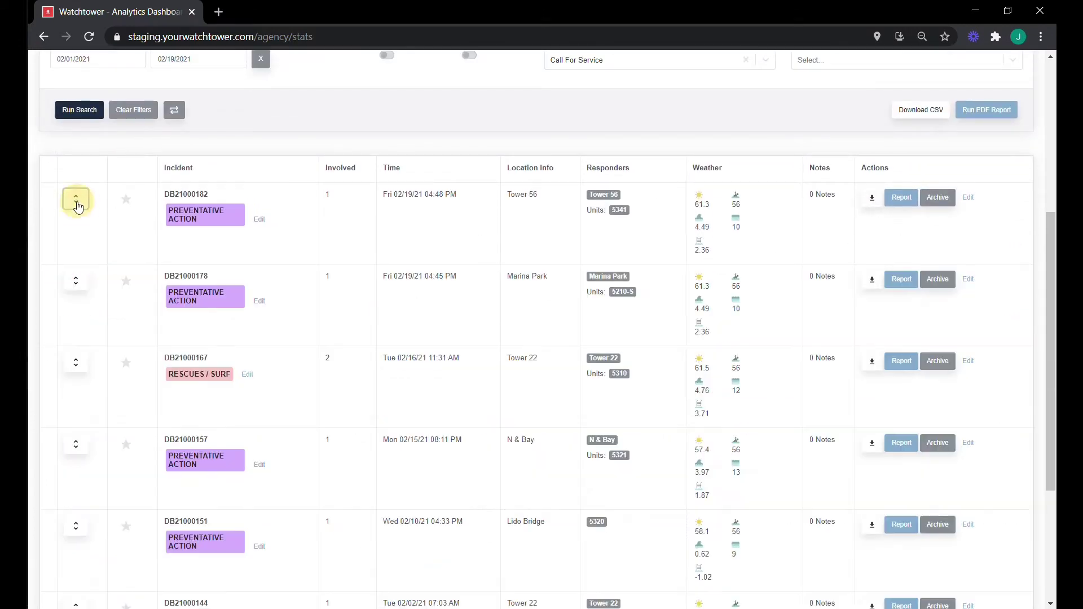
# Open incident submission and save the first responder by name with position 5210
pyautogui.scroll(5, 247, 244)
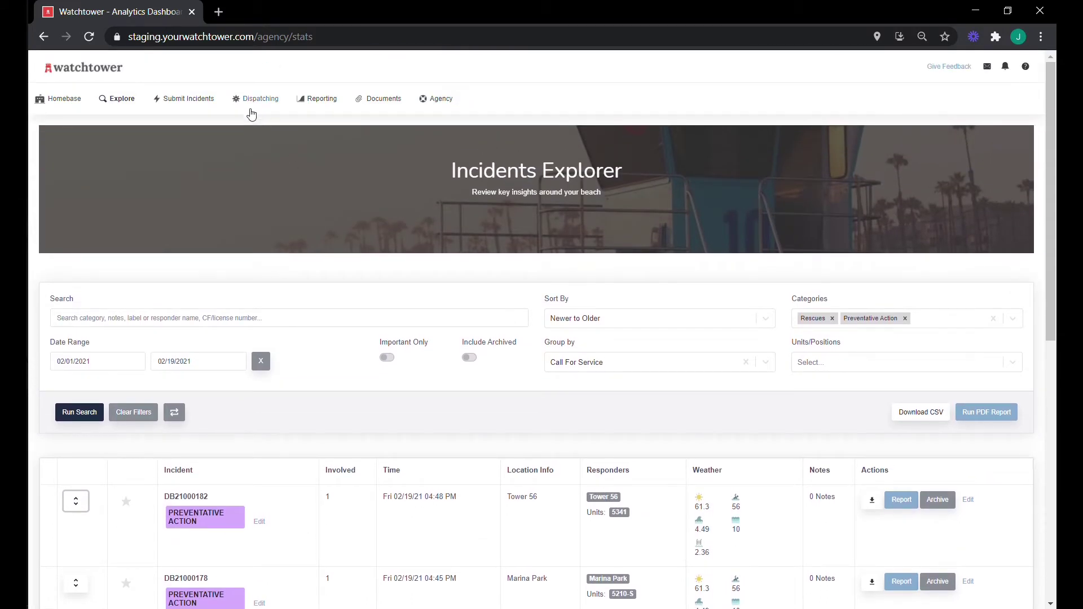
pyautogui.click(186, 99)
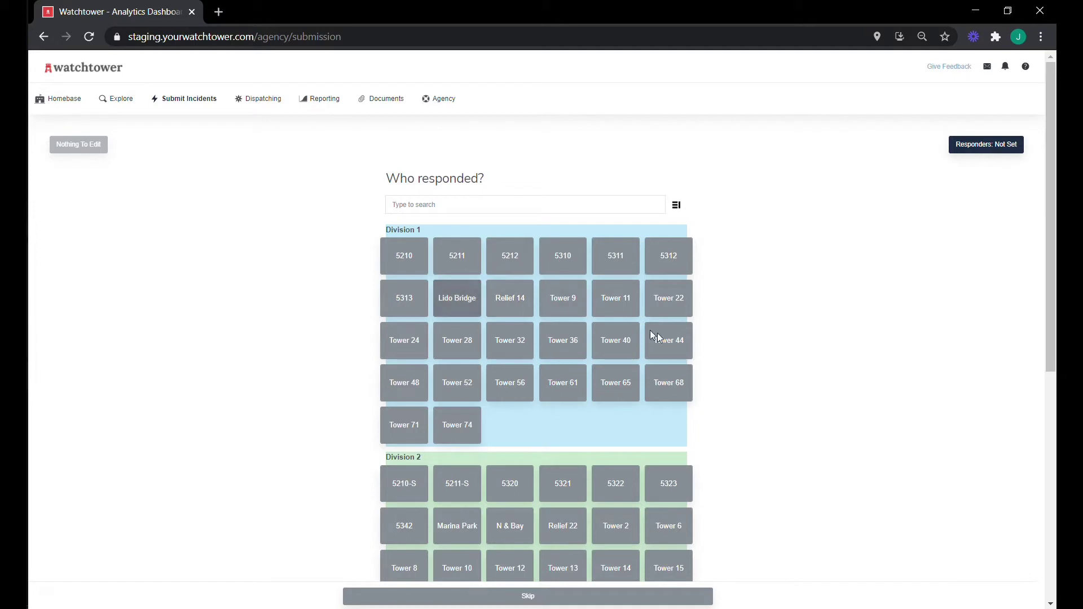
pyautogui.click(981, 145)
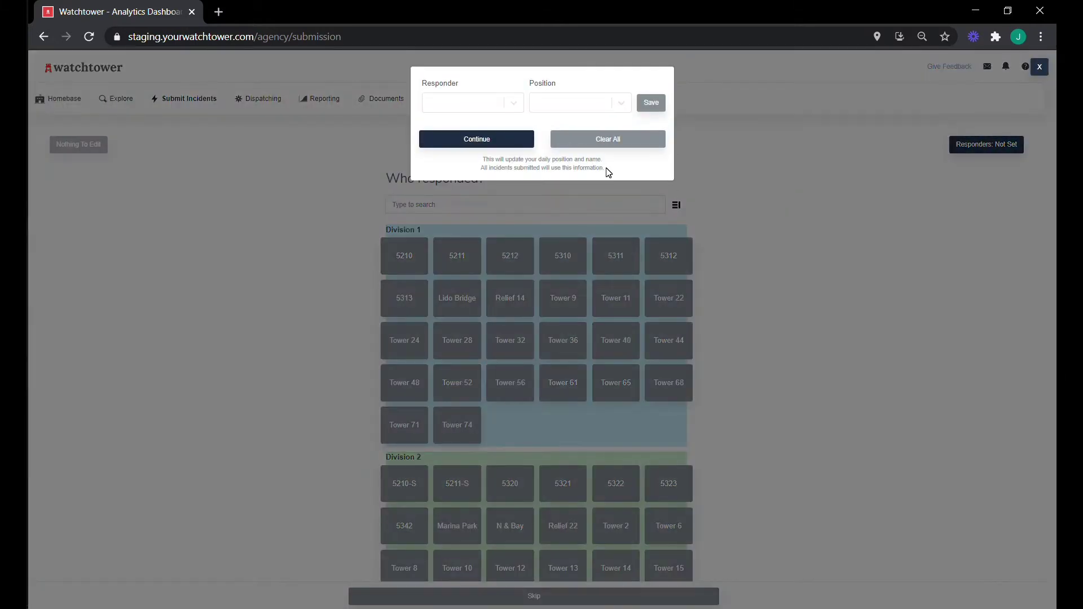
pyautogui.click(458, 103)
pyautogui.write('jon')
pyautogui.press('Return')
pyautogui.click(553, 108)
pyautogui.click(545, 129)
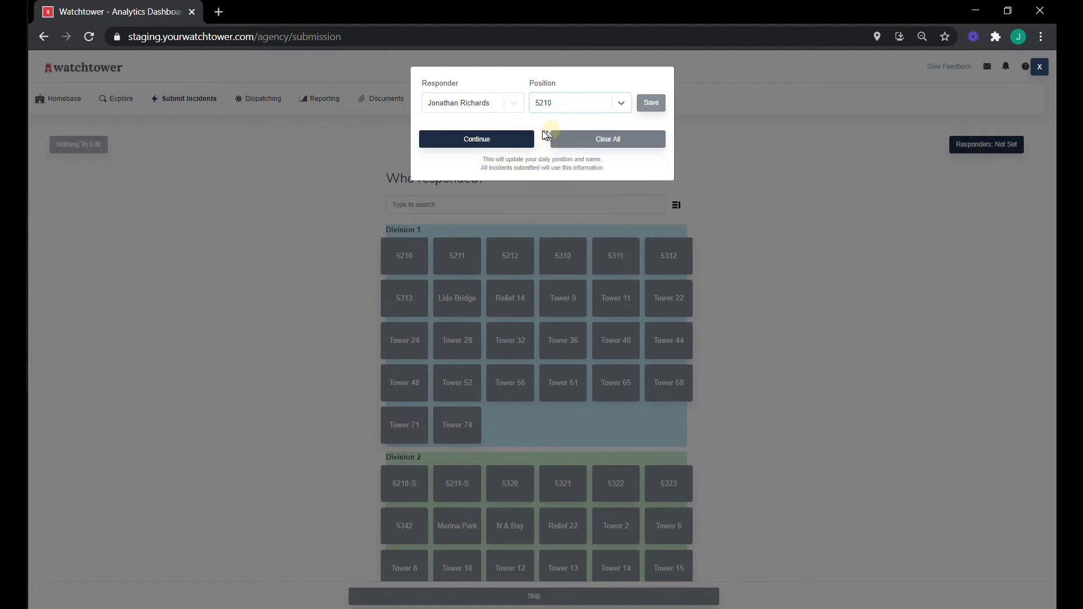
pyautogui.click(651, 103)
# Add a second responder by name with position 5210-S, save the entry and continue to the incident categories
pyautogui.click(473, 179)
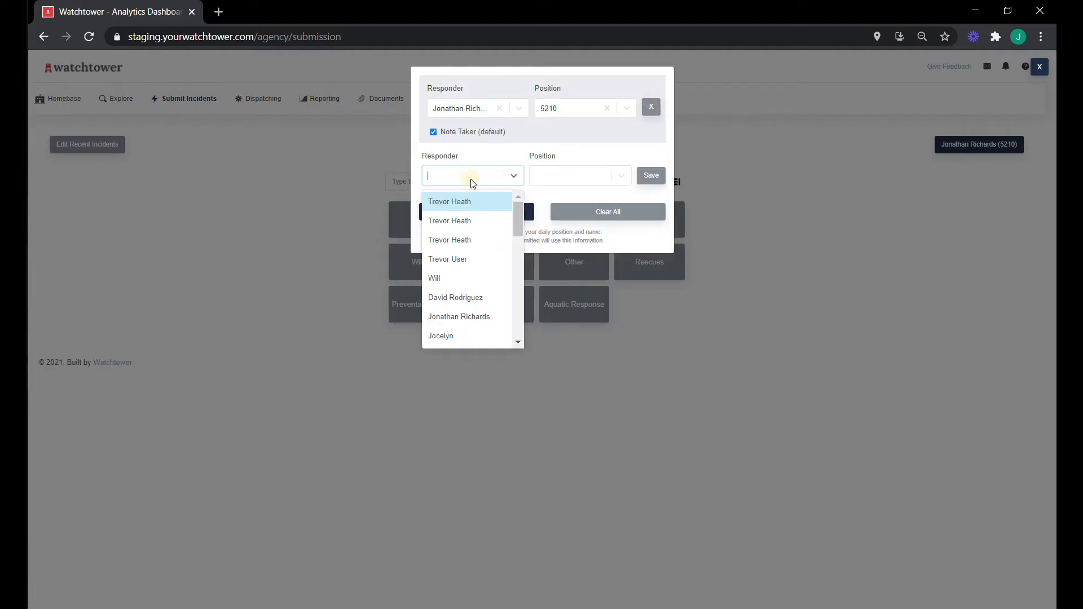
pyautogui.click(468, 202)
pyautogui.click(555, 176)
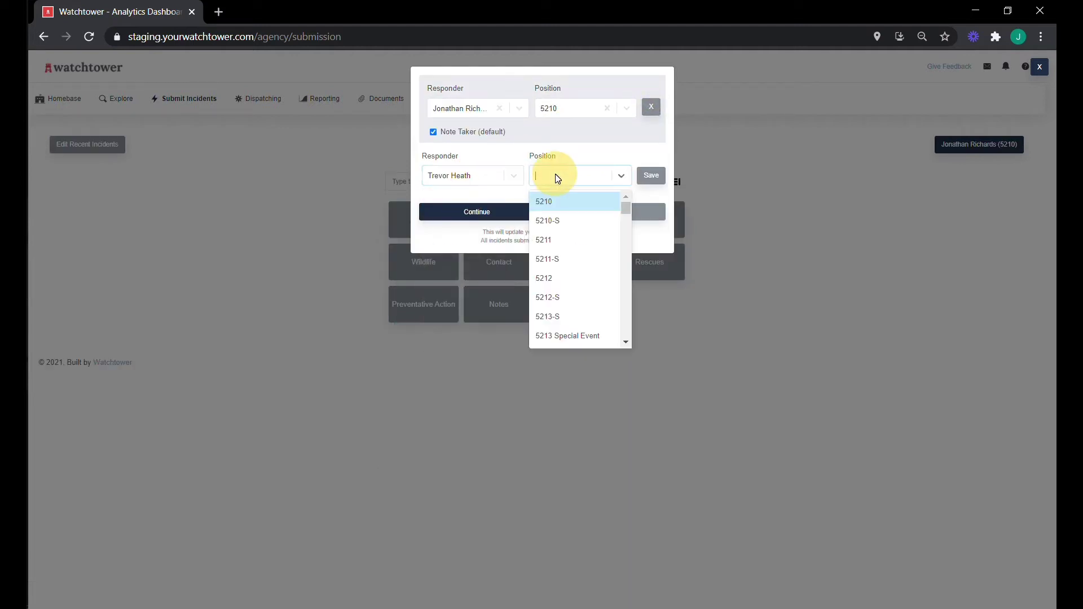
pyautogui.click(564, 220)
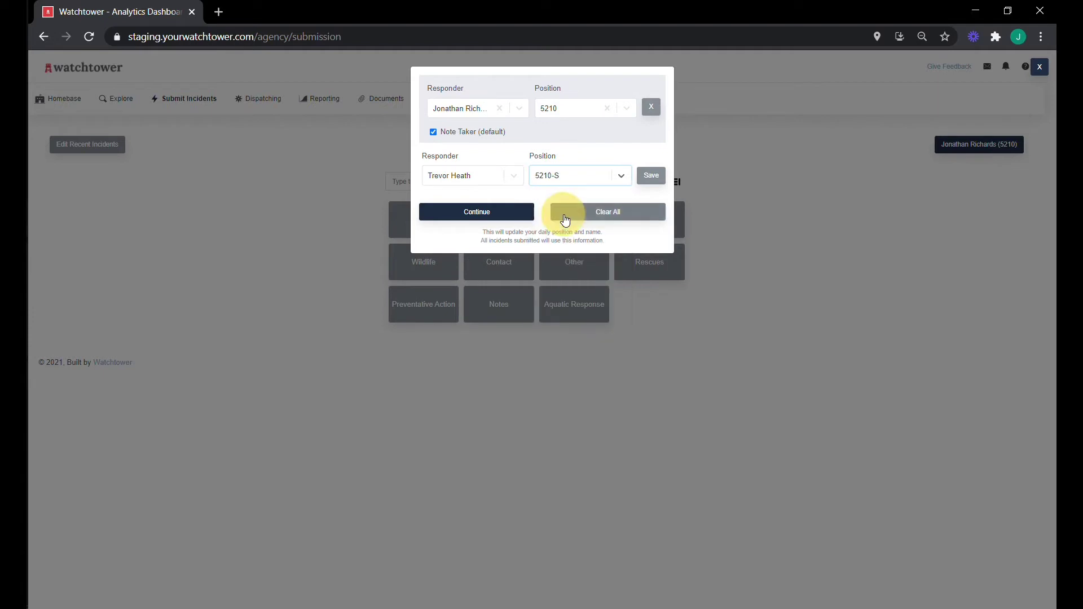
pyautogui.click(649, 178)
pyautogui.click(477, 285)
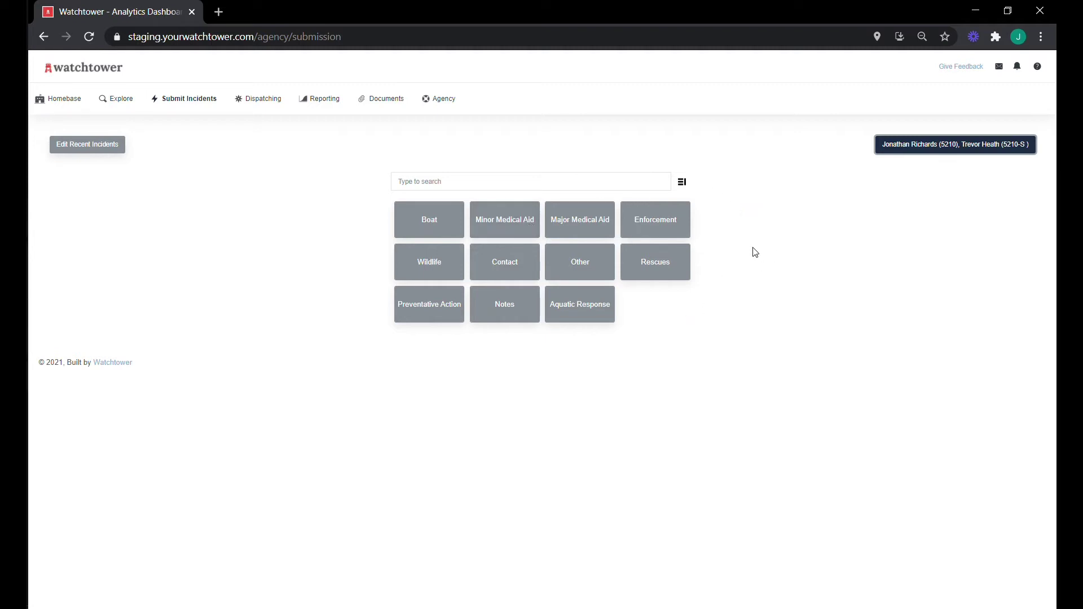
# Categorize the new incident as Enforcement / Warning / Dog and set its location to Tower 9
pyautogui.click(658, 223)
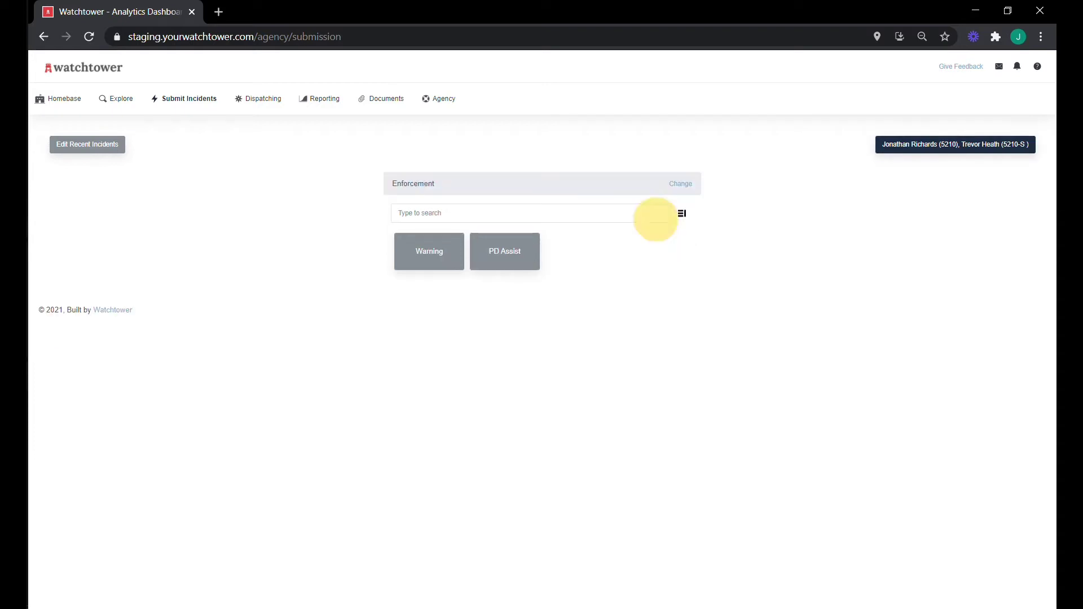
pyautogui.click(431, 248)
pyautogui.click(436, 264)
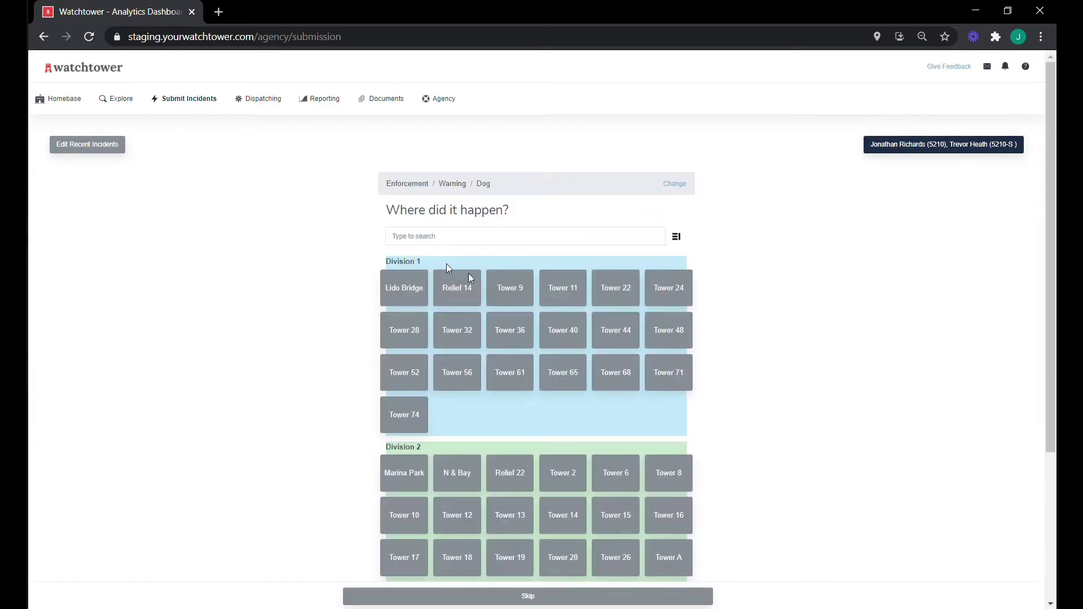
pyautogui.click(514, 285)
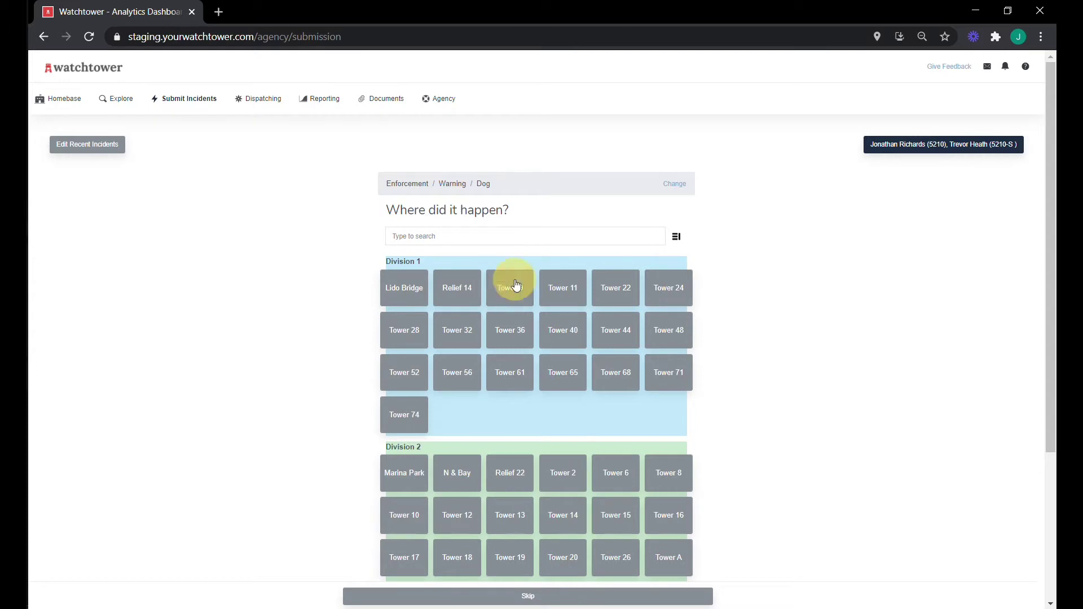
# Review the auto-filled incident form, submit the incident and check for it in the Incidents Explorer
pyautogui.scroll(-2, 697, 437)
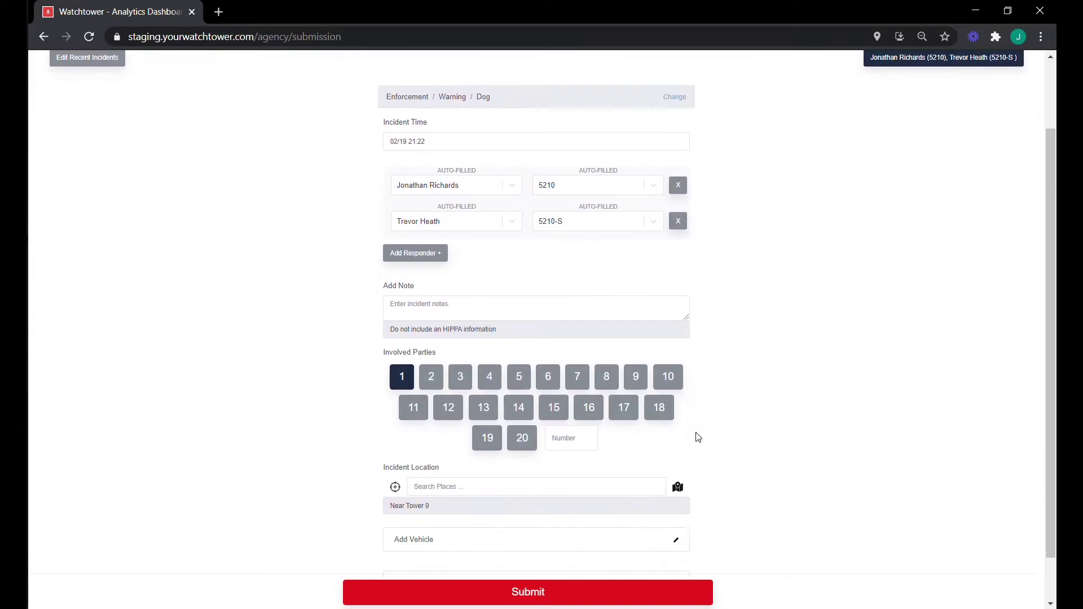
pyautogui.scroll(1, 696, 438)
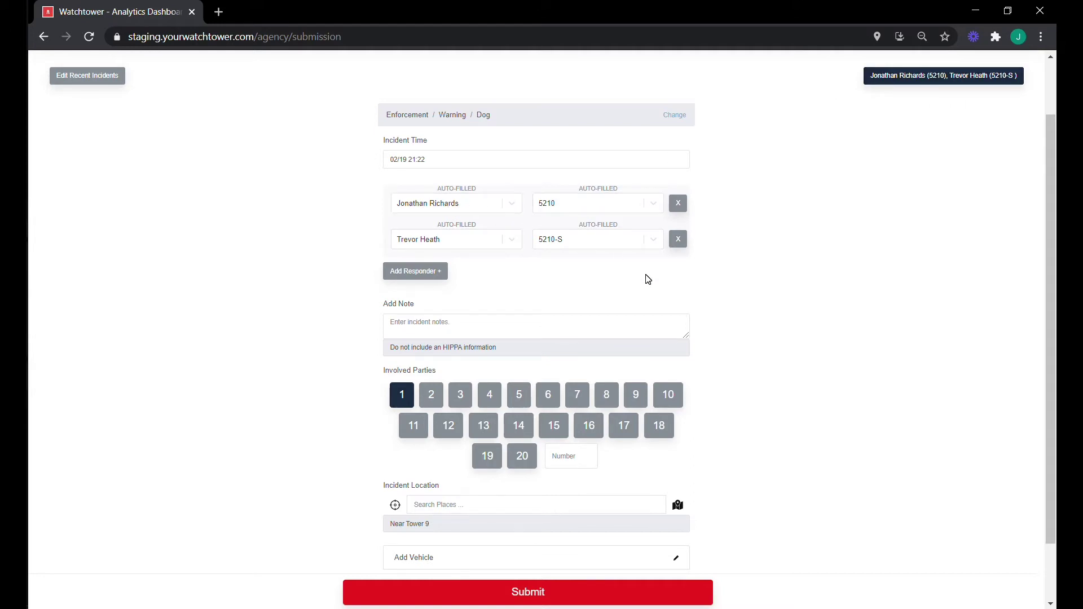
pyautogui.scroll(-1, 647, 277)
pyautogui.scroll(1, 645, 280)
pyautogui.scroll(-2, 564, 395)
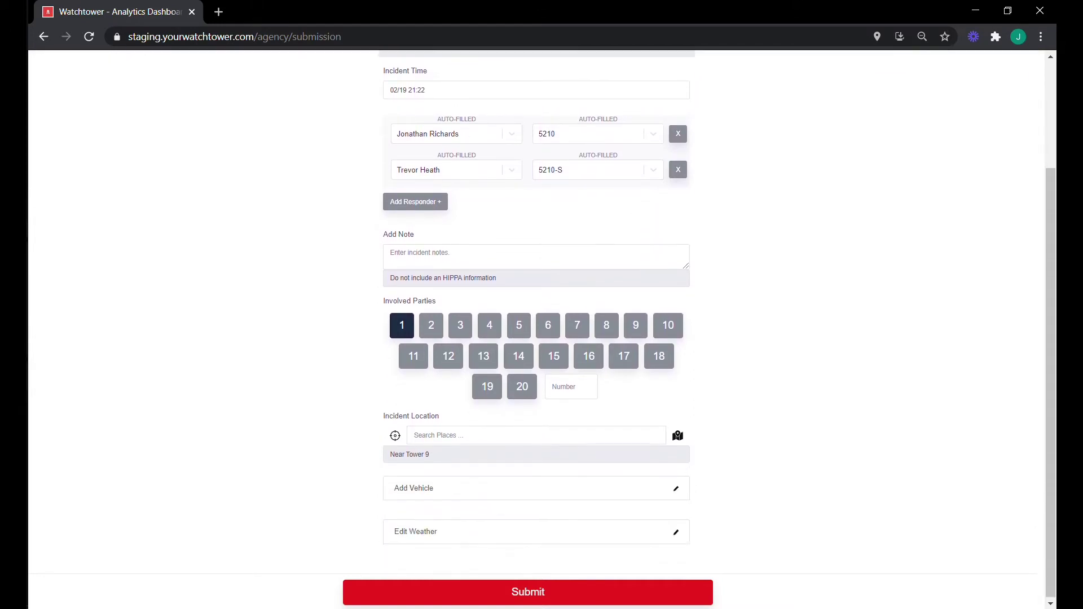
pyautogui.click(562, 592)
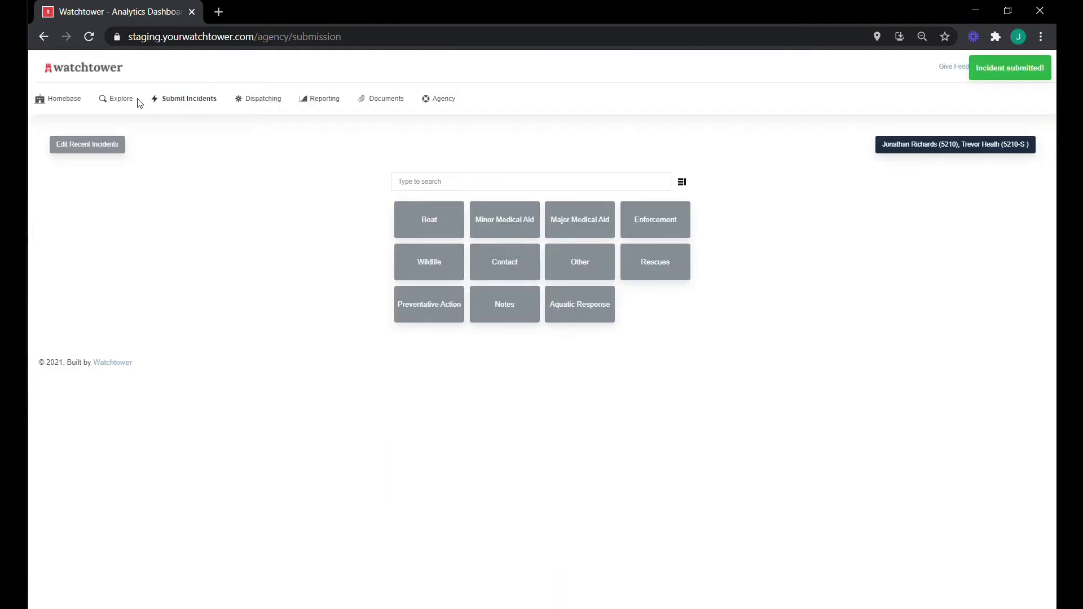
pyautogui.click(124, 99)
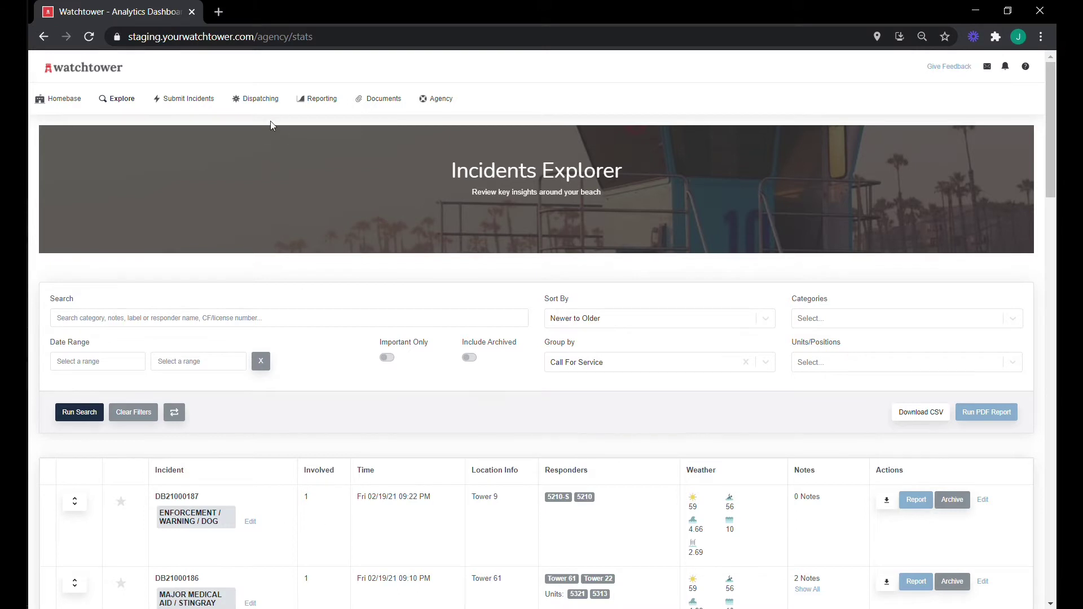
# Return to incident submission and clear all the saved responders and positions
pyautogui.click(191, 98)
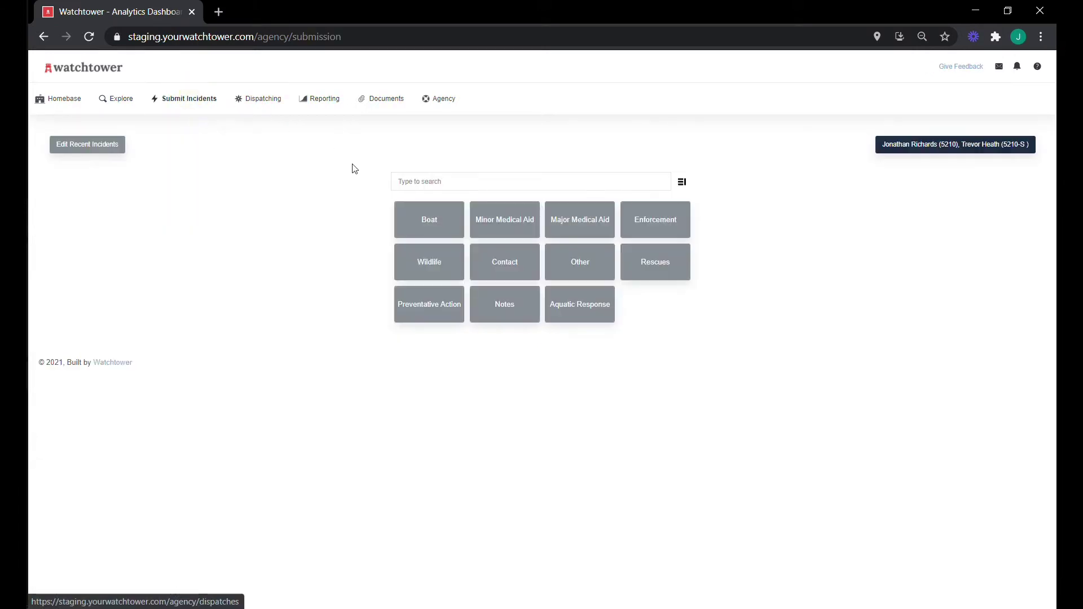
pyautogui.click(920, 146)
pyautogui.click(605, 289)
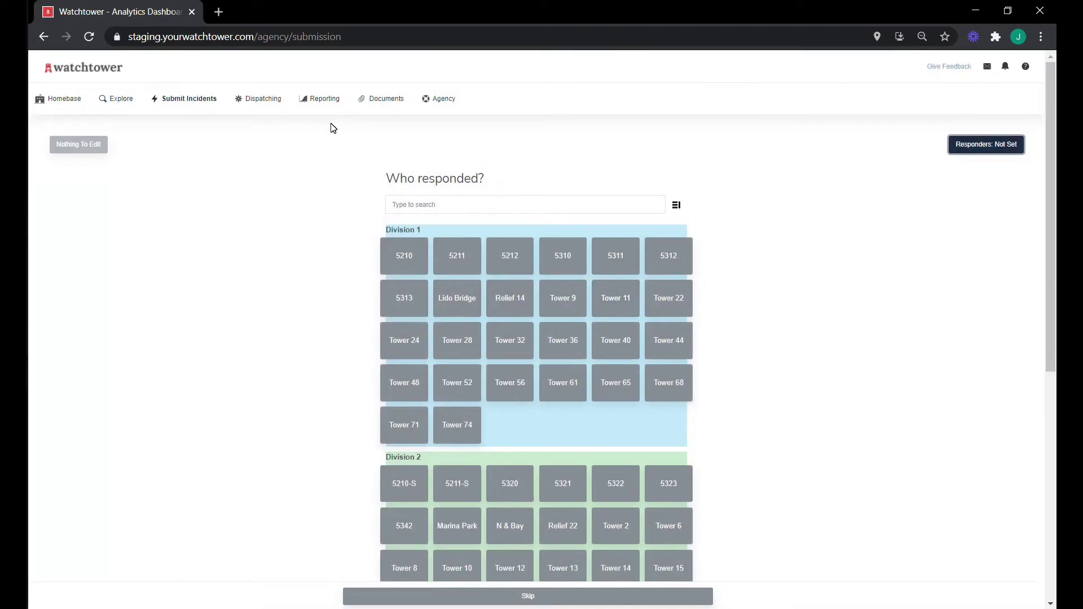
# Open Dispatching and examine the board and the dispatch settings for dispatcher, in-service units, unit categories and dispatchable status
pyautogui.click(262, 100)
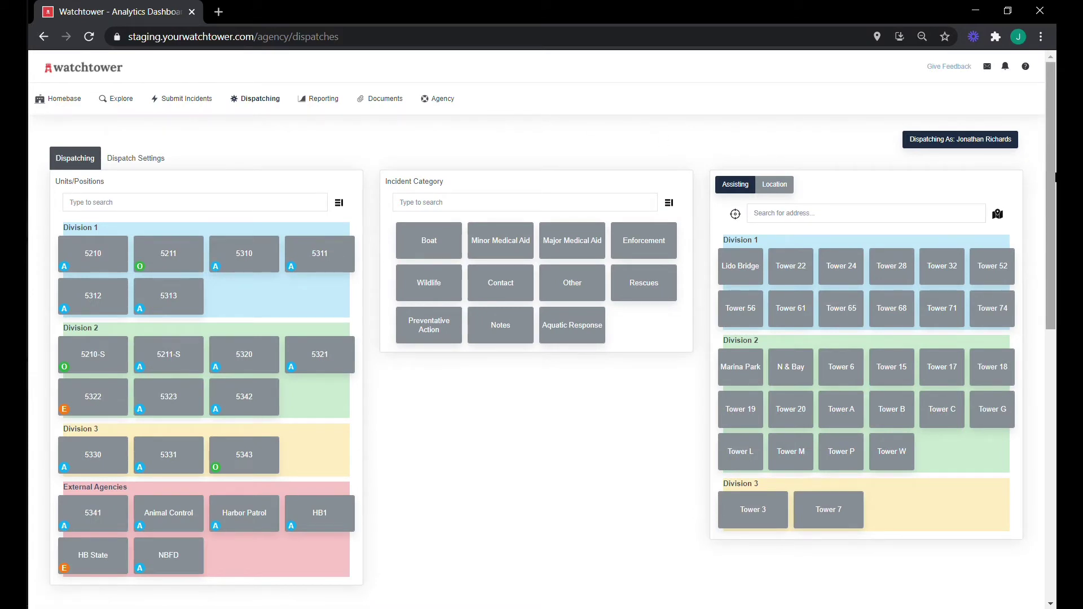
pyautogui.moveTo(1054, 178)
pyautogui.mouseDown()
pyautogui.moveTo(1054, 366)
pyautogui.moveTo(1054, 178)
pyautogui.mouseUp()
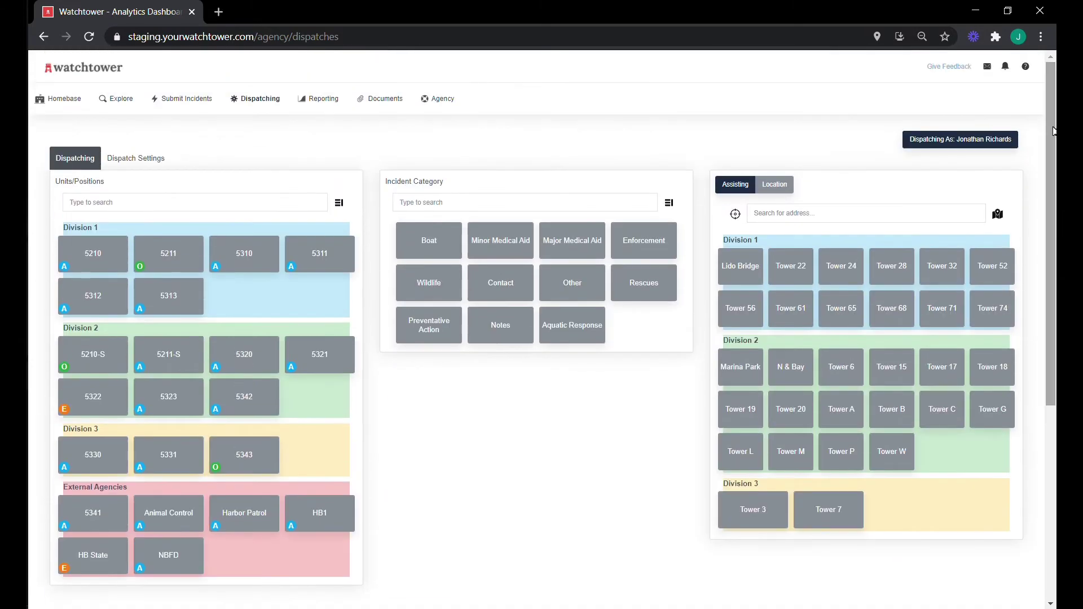
pyautogui.click(136, 166)
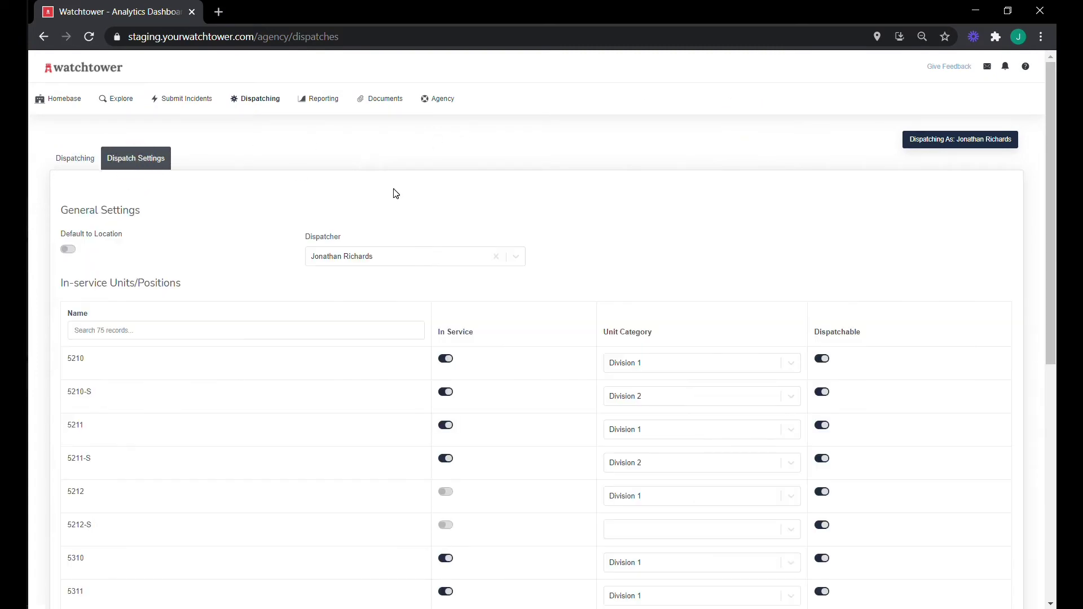
pyautogui.scroll(-2, 524, 229)
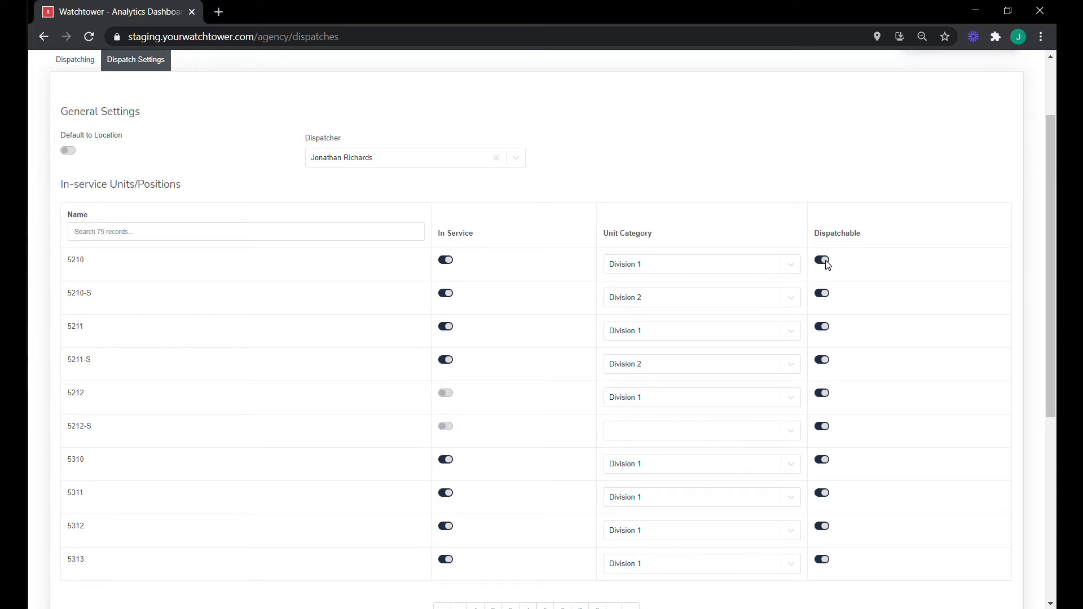
pyautogui.scroll(2, 825, 266)
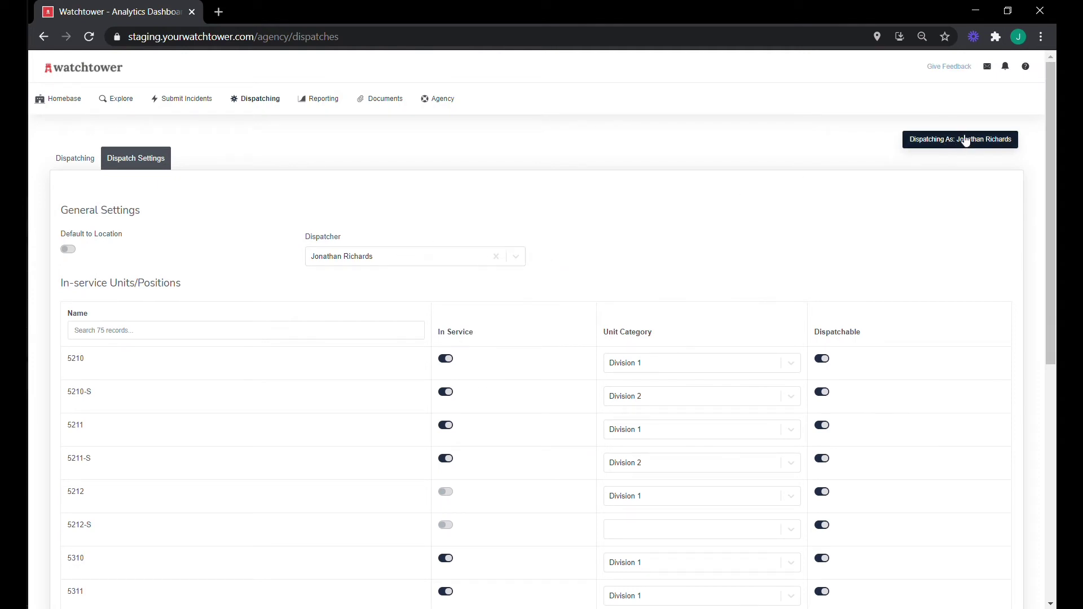
# Dispatch unit 5210 to a Major Medical Aid incident assisting Tower 28
pyautogui.click(79, 158)
pyautogui.scroll(-1, 382, 265)
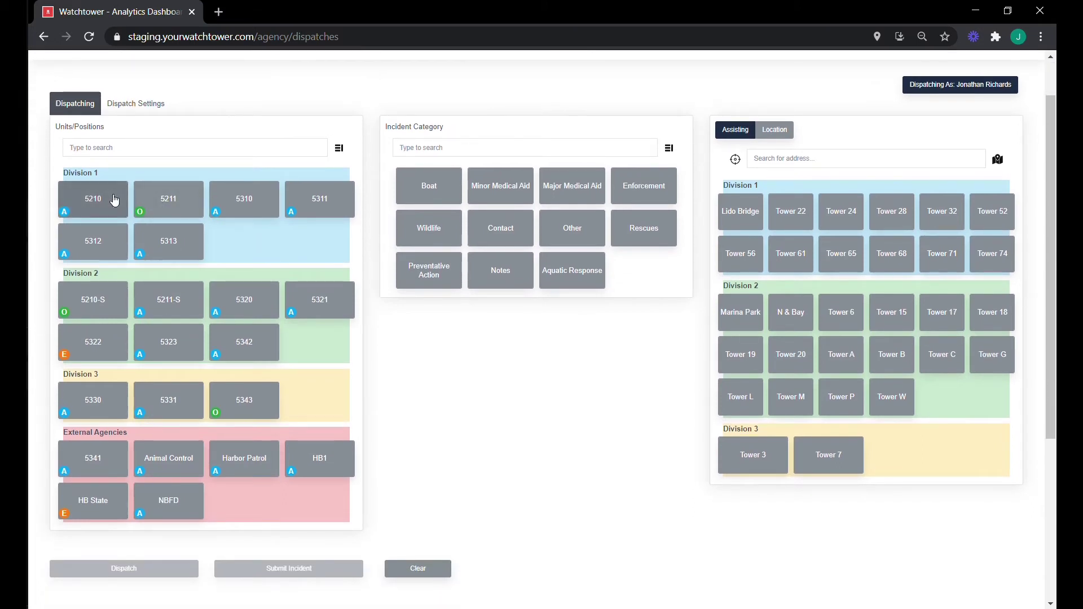
pyautogui.click(114, 200)
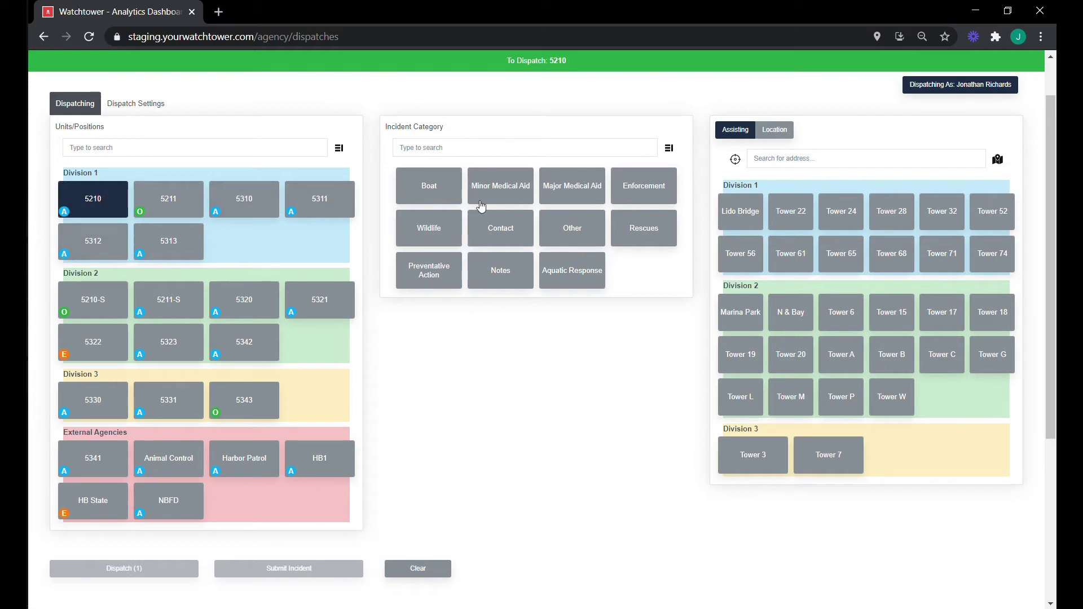
pyautogui.click(550, 181)
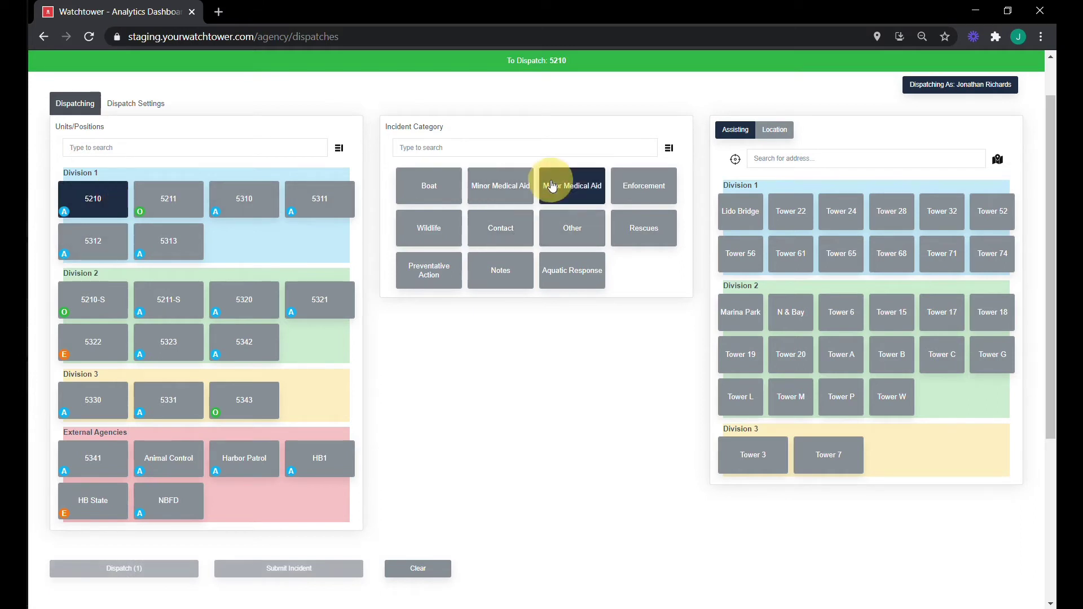
pyautogui.click(892, 210)
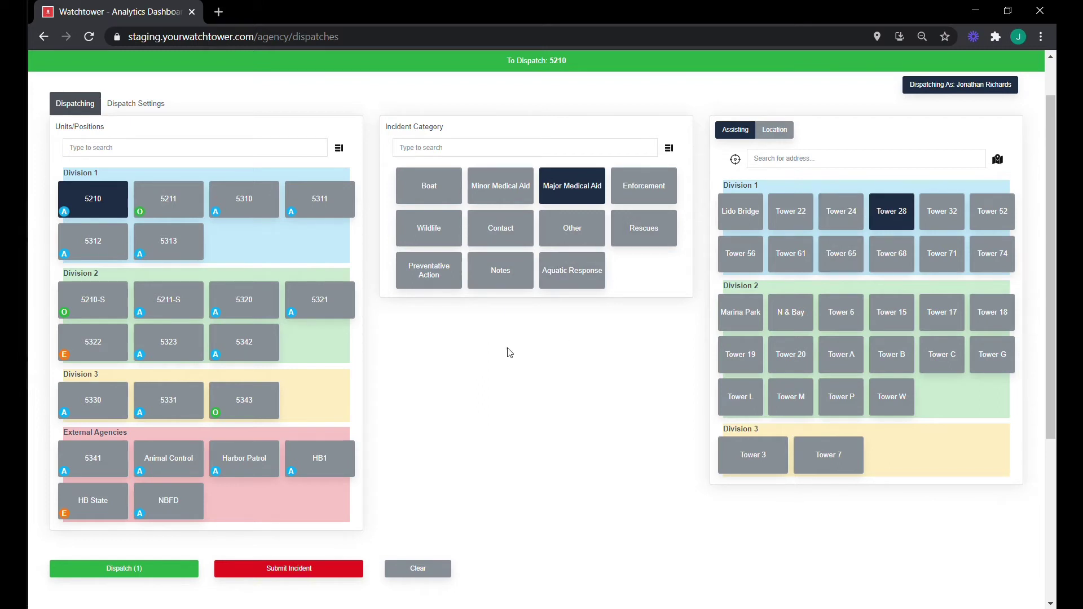
pyautogui.click(128, 562)
# Save the note "notes" on the Tower 28 Major Medical Aid incident and show its notes
pyautogui.scroll(-3, 399, 498)
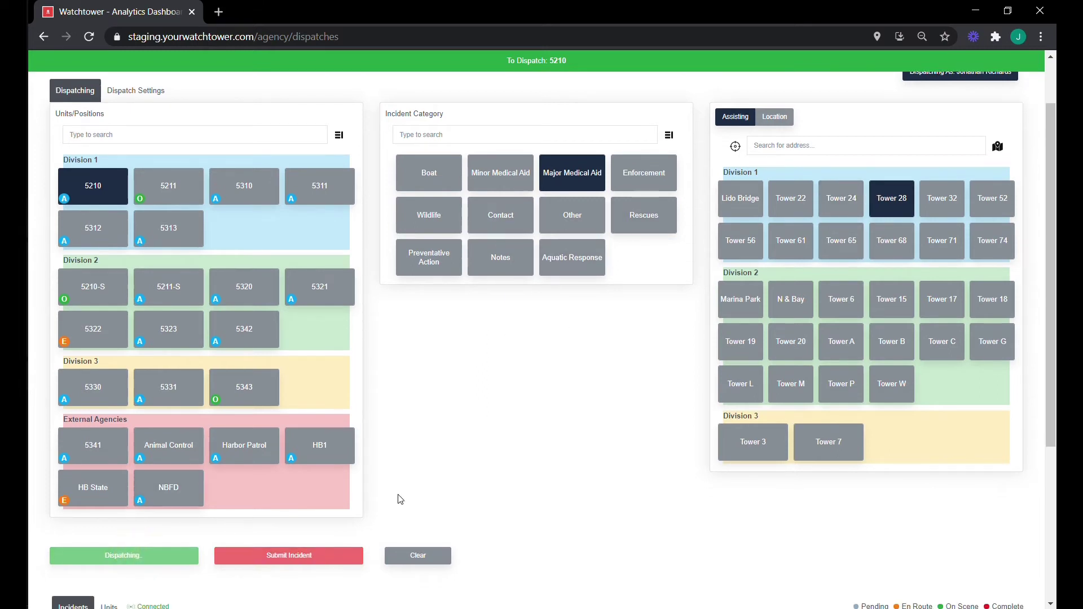
pyautogui.scroll(-1, 398, 498)
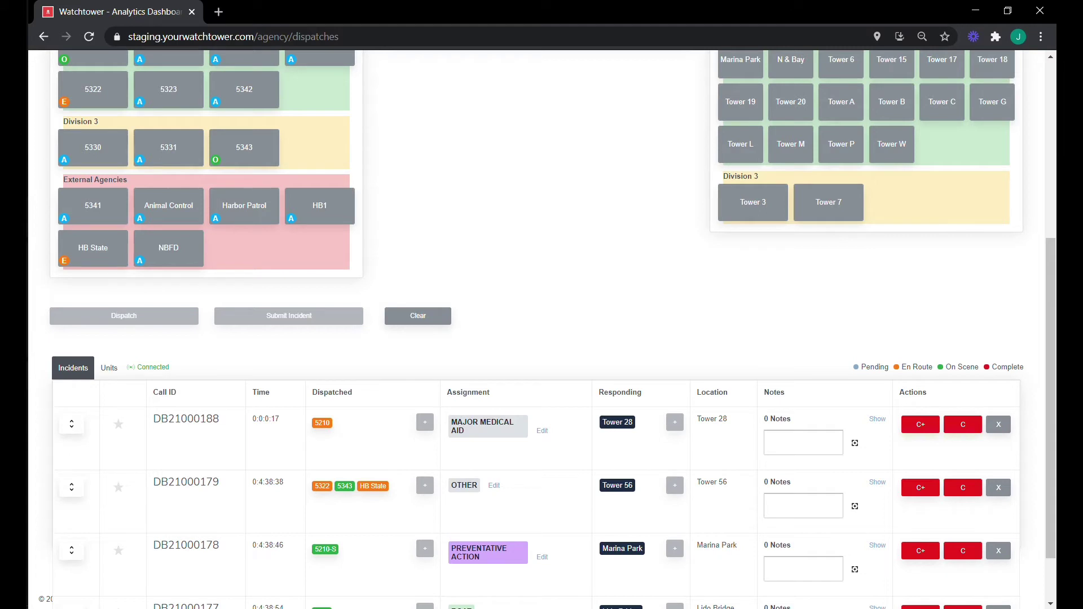
pyautogui.click(804, 443)
pyautogui.write('notes')
pyautogui.press('Return')
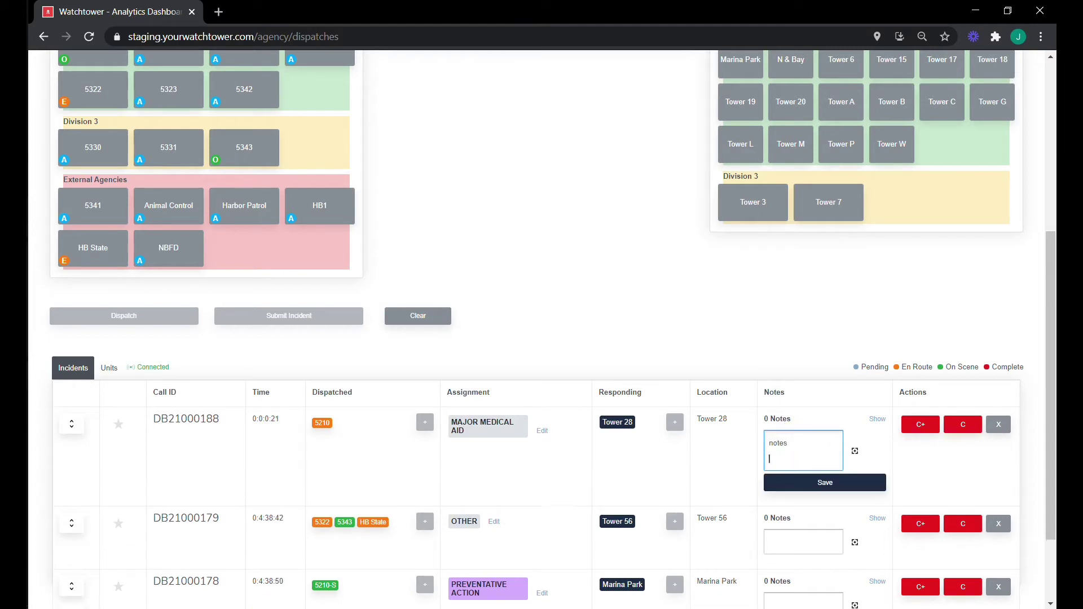
pyautogui.click(819, 495)
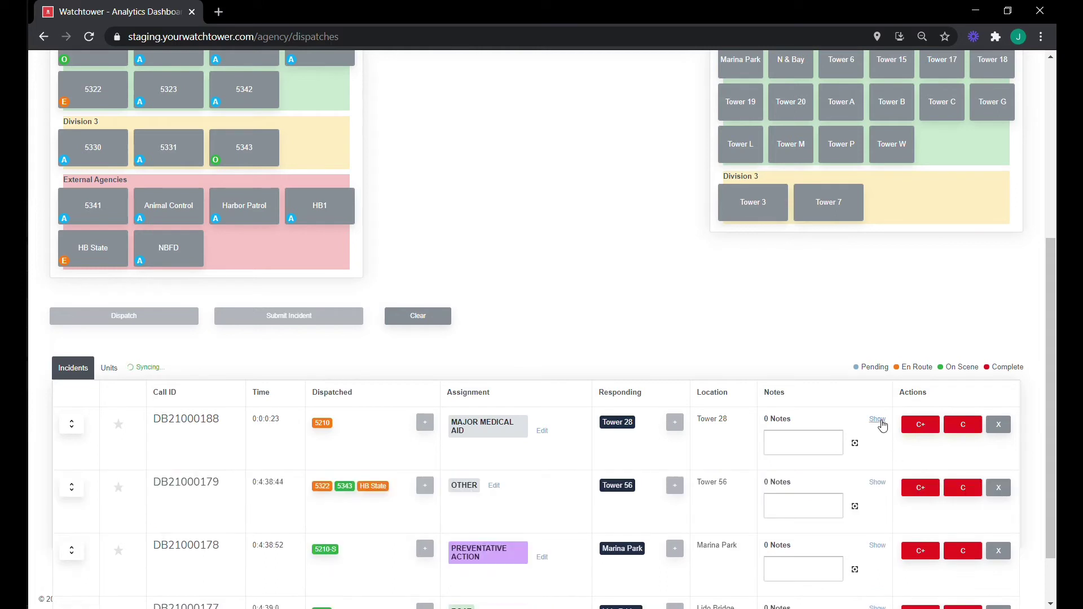
pyautogui.click(880, 422)
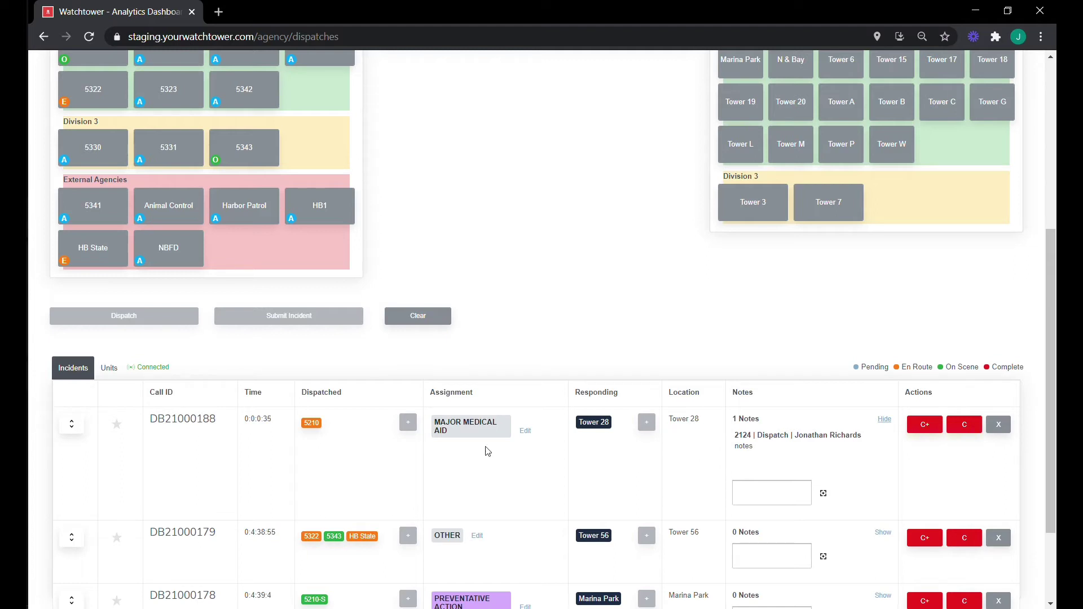
# Expand the Tower 28 incident and examine its incident information, dispatched units and notes
pyautogui.click(72, 424)
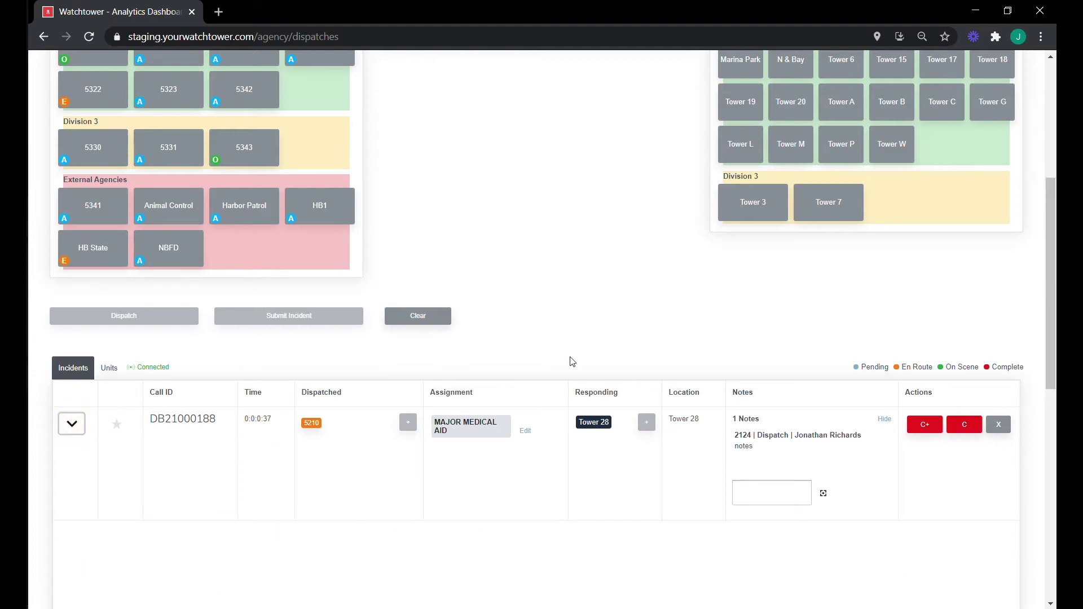
pyautogui.moveTo(1051, 260); pyautogui.dragTo(1054, 416)
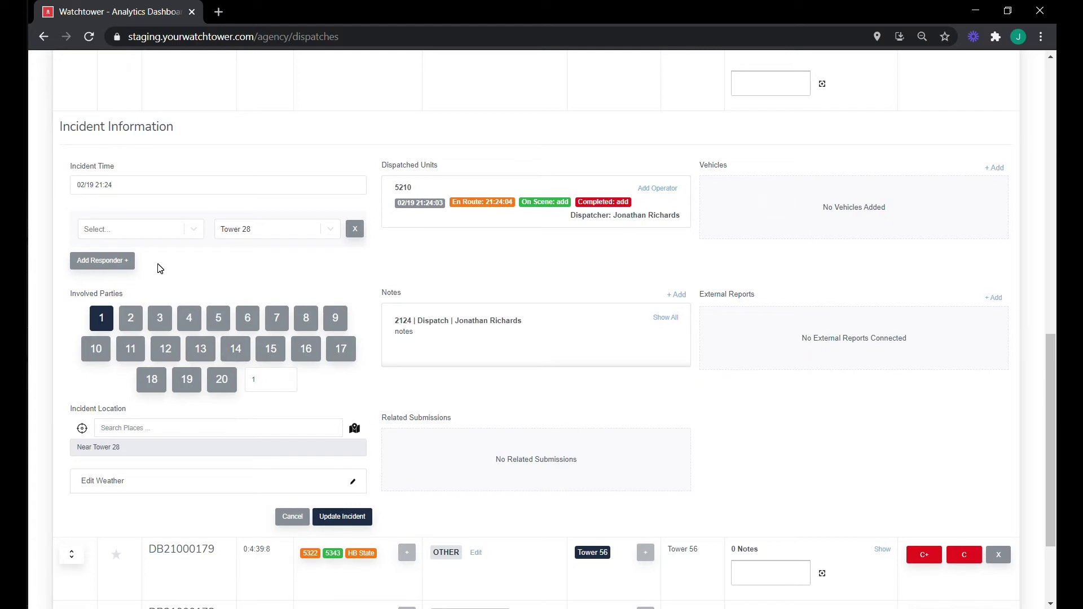
pyautogui.scroll(2, 295, 265)
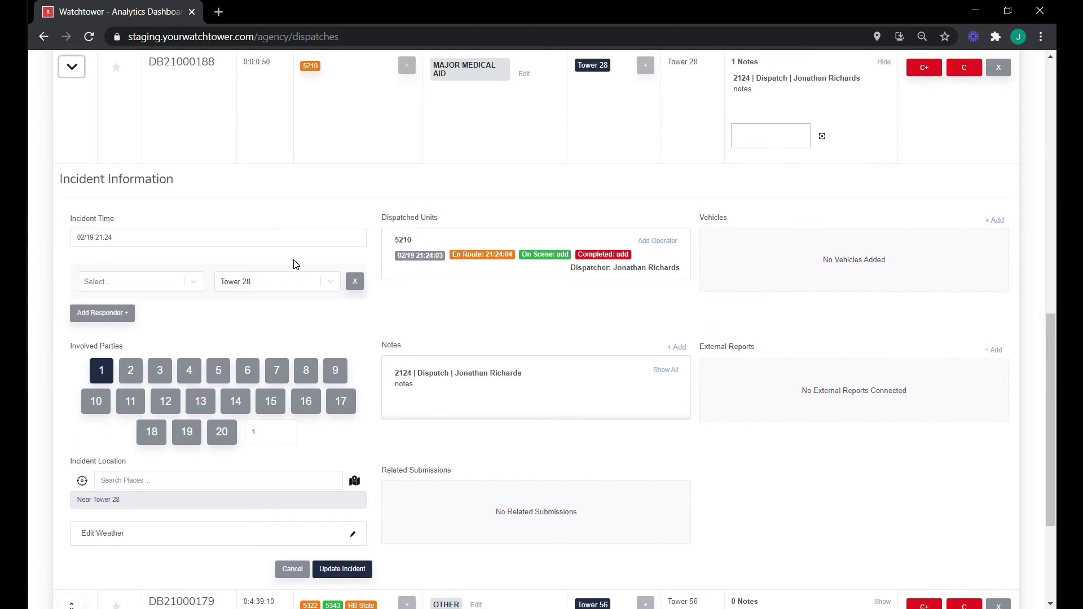
# Collapse the Tower 28 Major Medical Aid incident's details and dispatch Animal Control to the incident as an additional unit
pyautogui.scroll(-2, 295, 264)
pyautogui.scroll(1, 296, 265)
pyautogui.scroll(2, 295, 265)
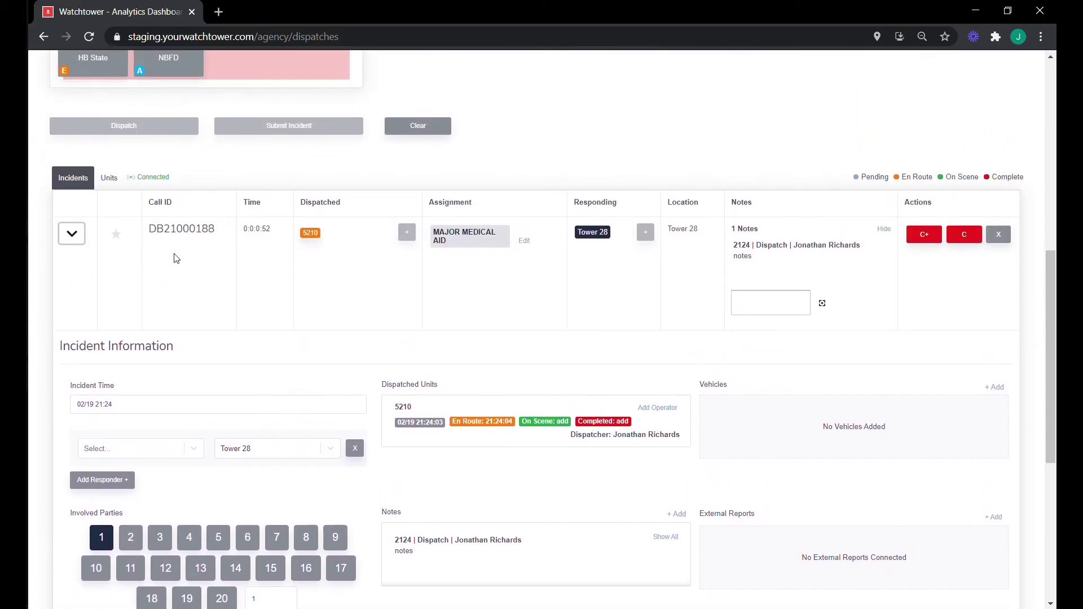
pyautogui.click(65, 237)
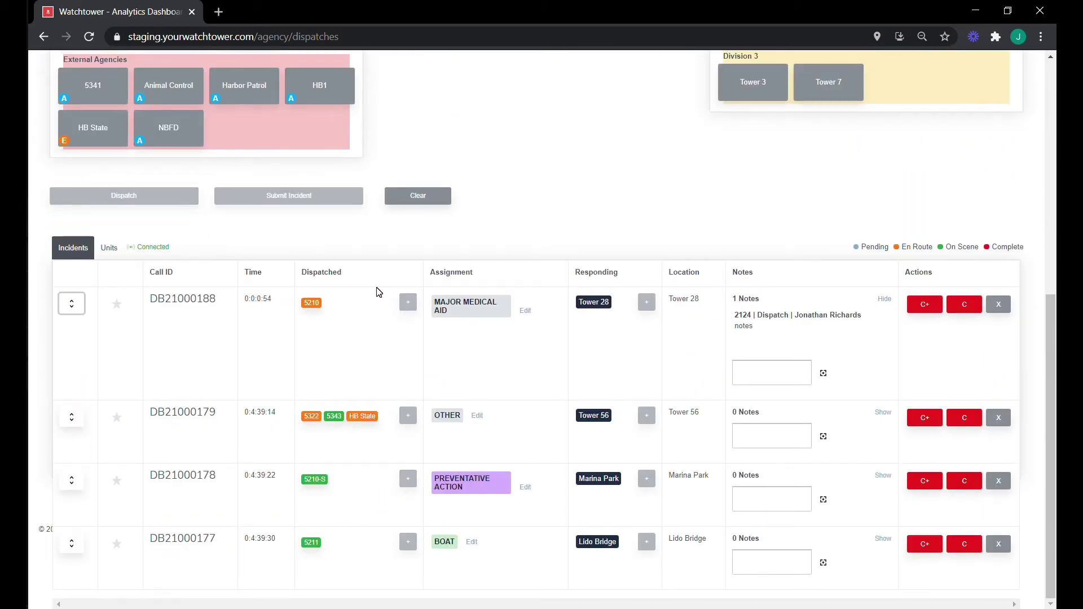
pyautogui.scroll(4, 378, 291)
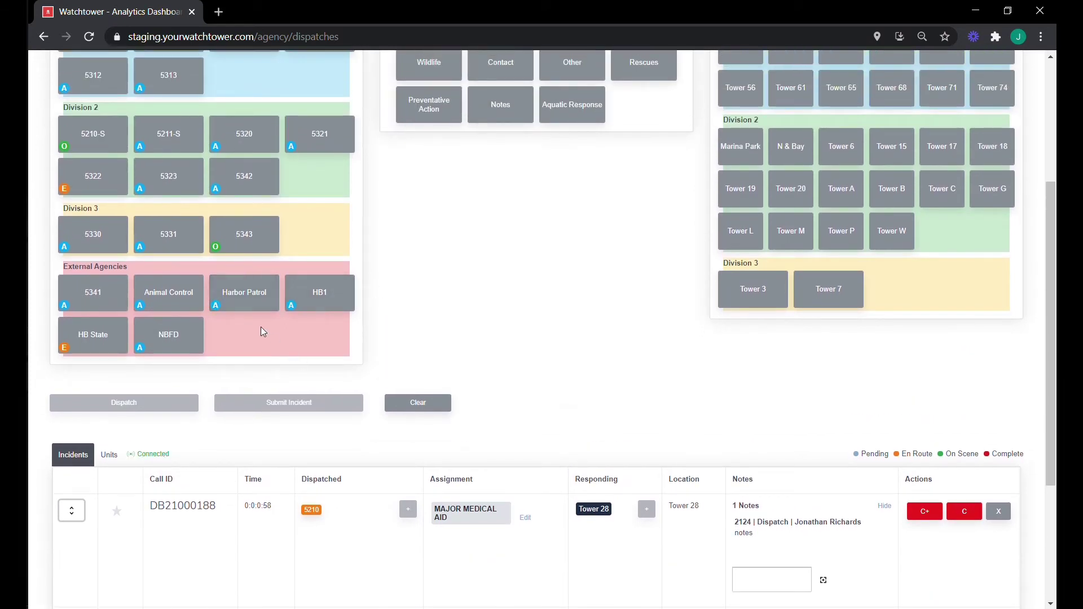
pyautogui.click(188, 300)
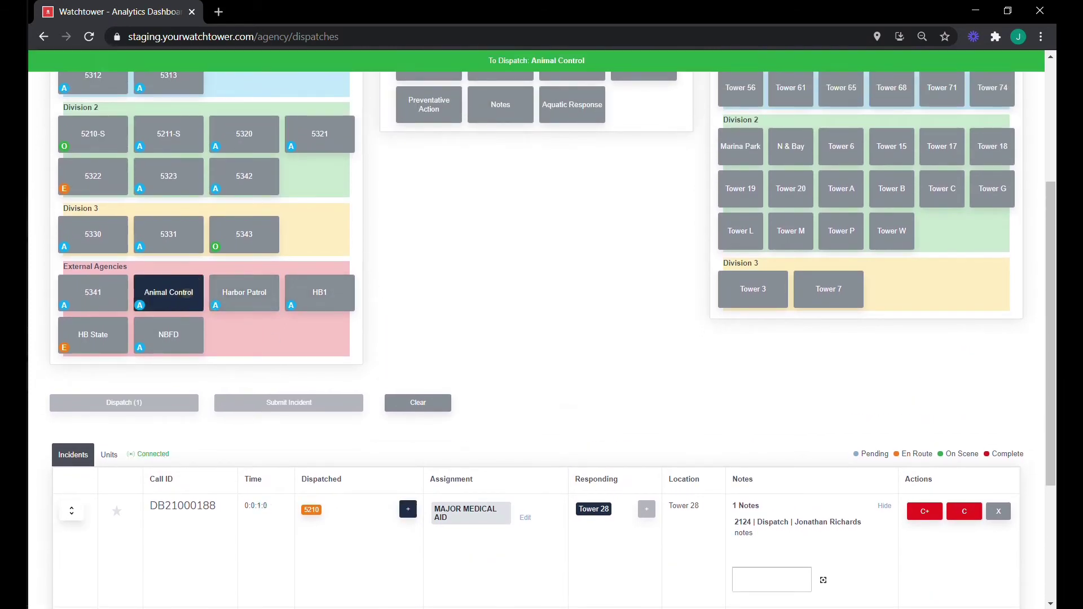
pyautogui.scroll(-1, 495, 478)
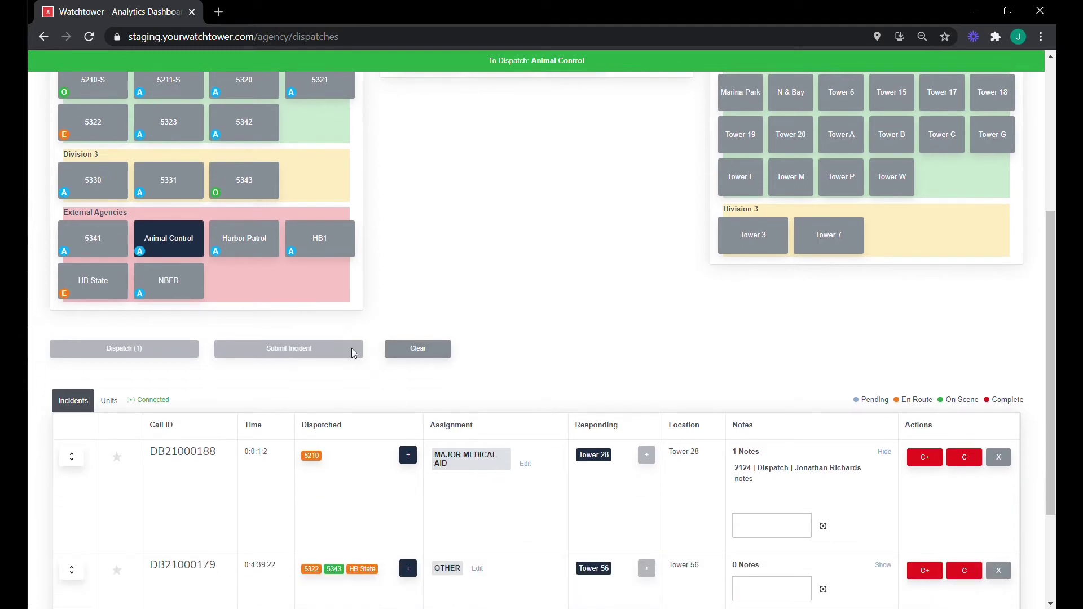
pyautogui.click(408, 454)
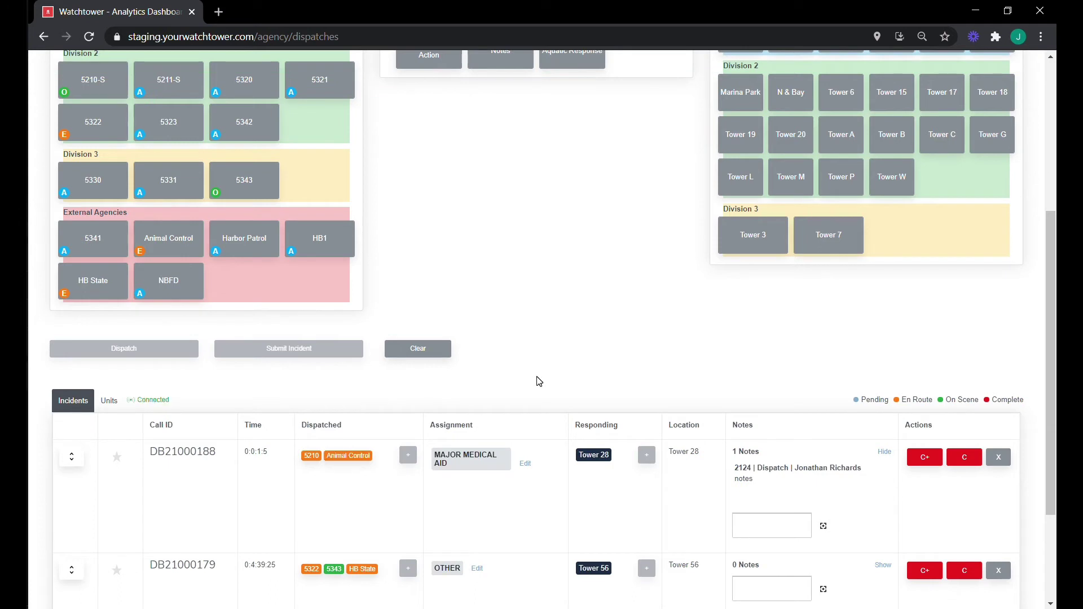
# Add Tower 22 as a responding tower on the Tower 28 Major Medical Aid incident
pyautogui.scroll(2, 536, 382)
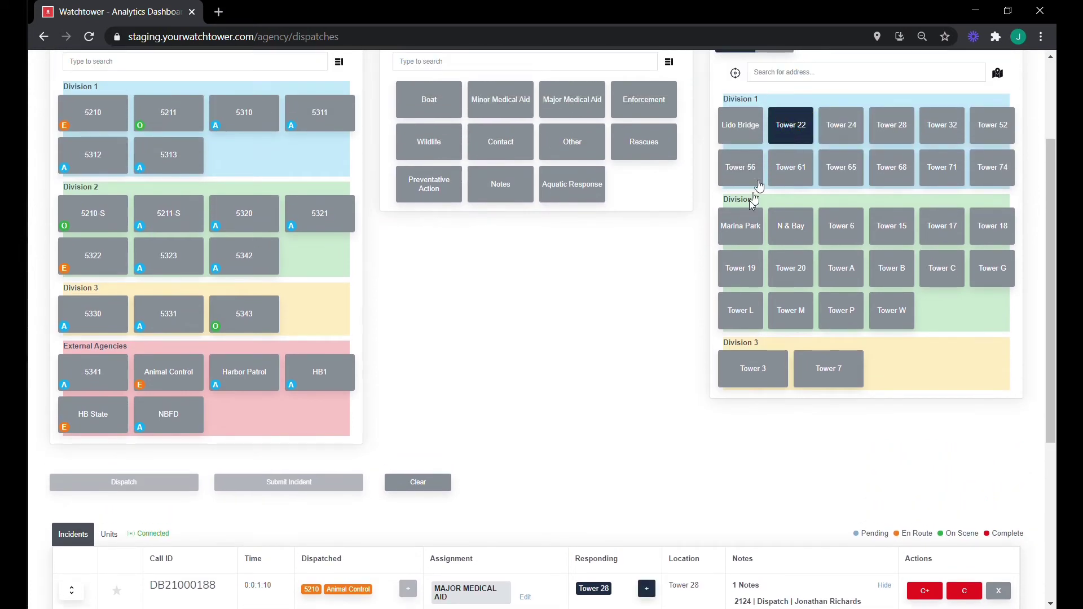
pyautogui.scroll(-2, 648, 429)
pyautogui.click(647, 475)
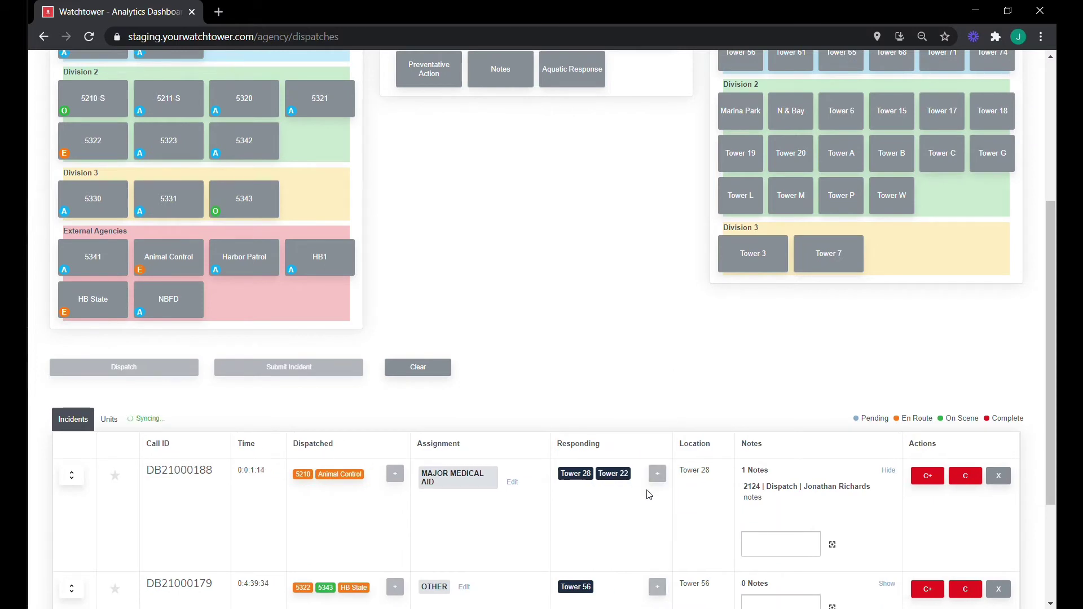
# Expand the Tower 28 incident, show its location map and set the incident location to 33.6566444, -118.0020861
pyautogui.scroll(-2, 648, 494)
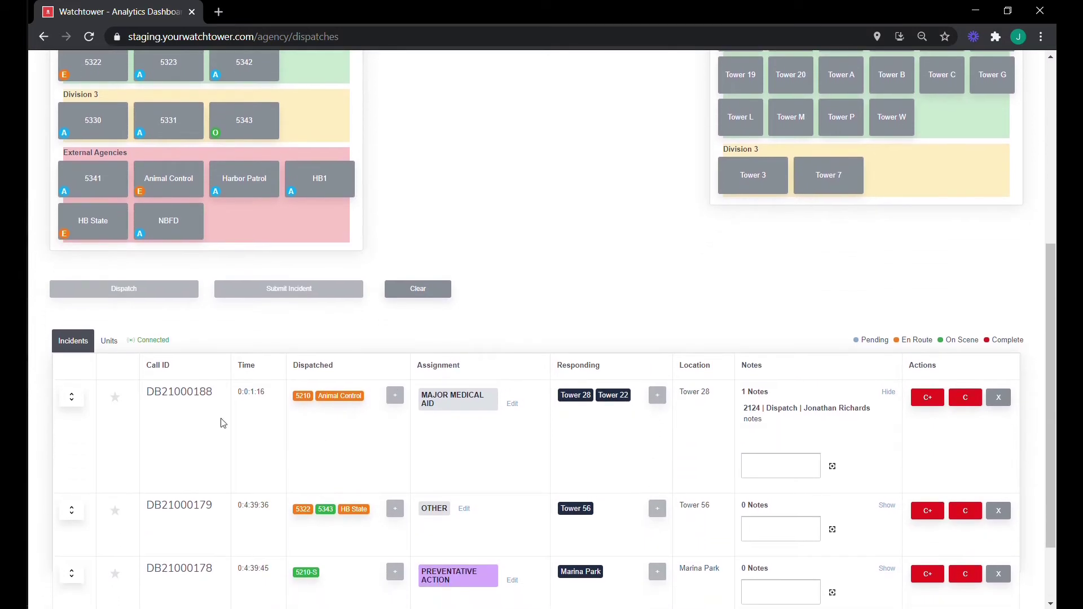
pyautogui.click(72, 397)
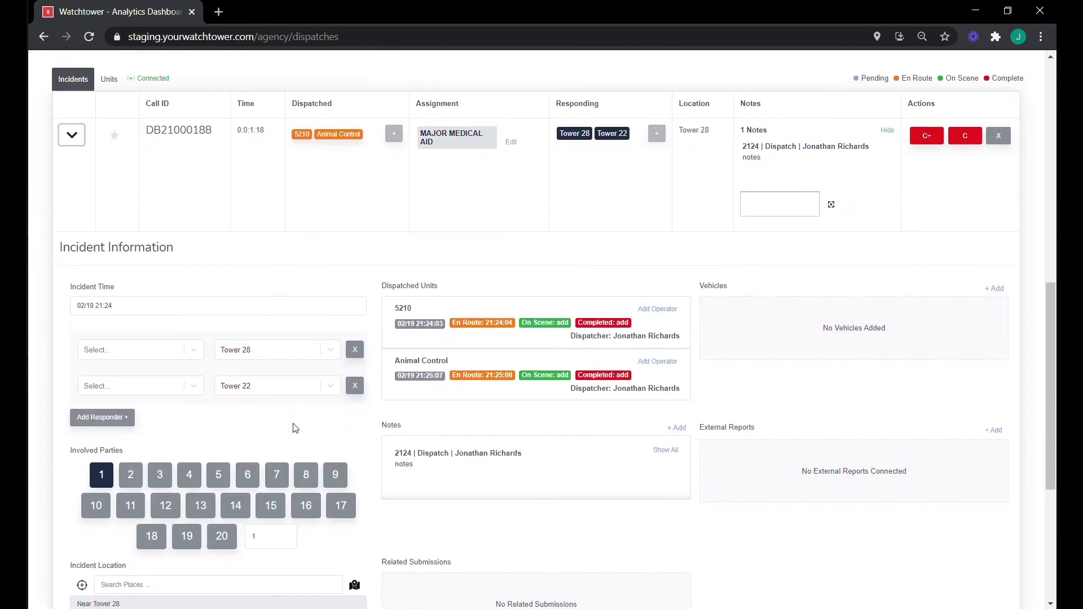
pyautogui.scroll(-3, 294, 428)
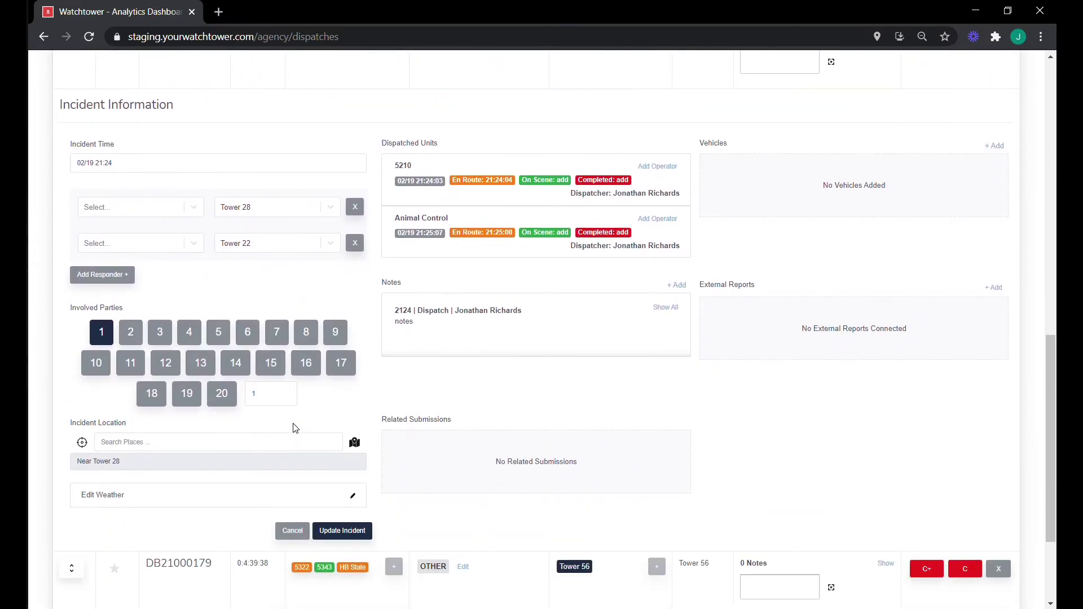
pyautogui.click(355, 443)
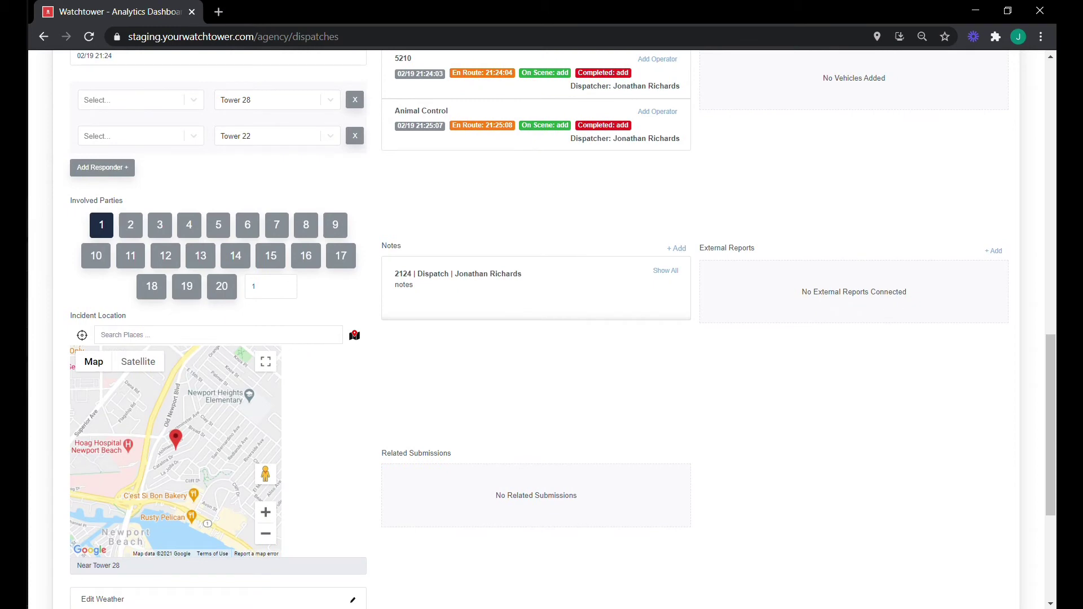
pyautogui.click(259, 334)
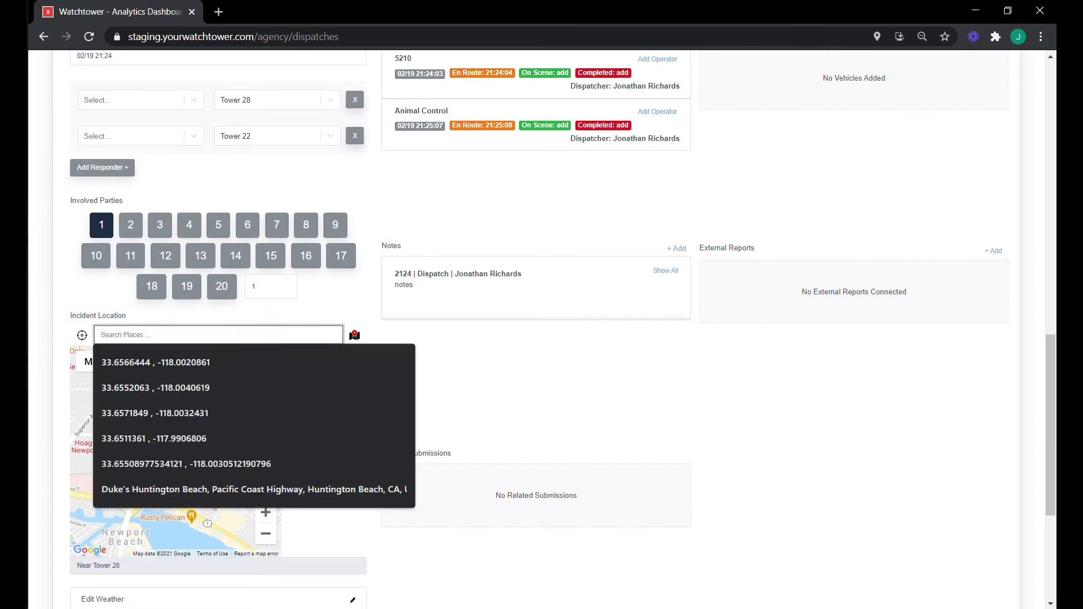
pyautogui.click(215, 488)
pyautogui.click(219, 360)
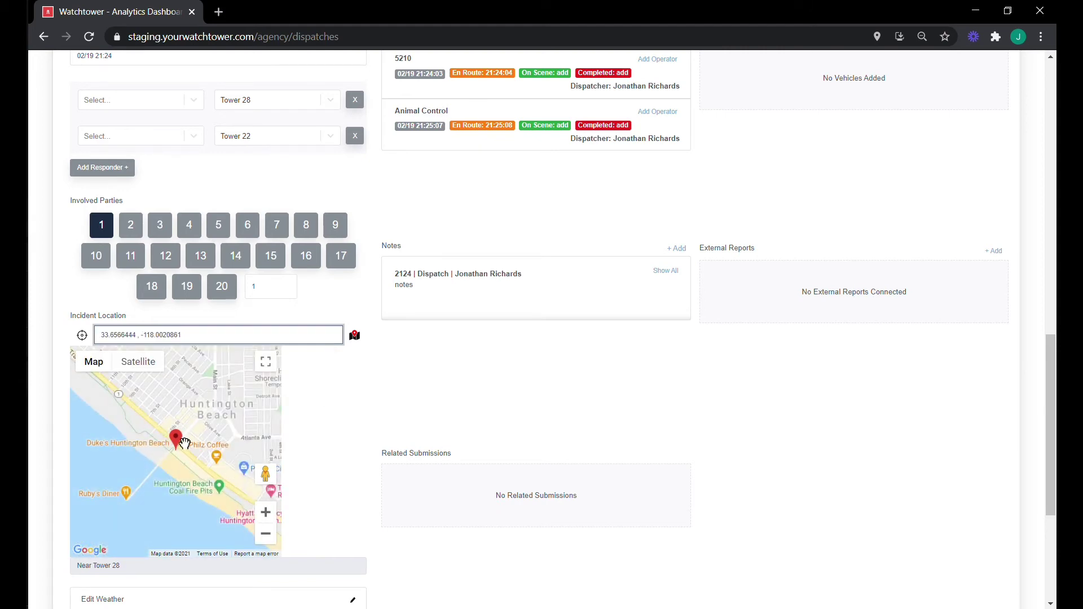
# Move the location marker to about 33.6582, -118.0075, update the Tower 28 incident and collapse its details
pyautogui.moveTo(176, 444)
pyautogui.mouseDown()
pyautogui.moveTo(129, 444)
pyautogui.moveTo(158, 424)
pyautogui.mouseUp()
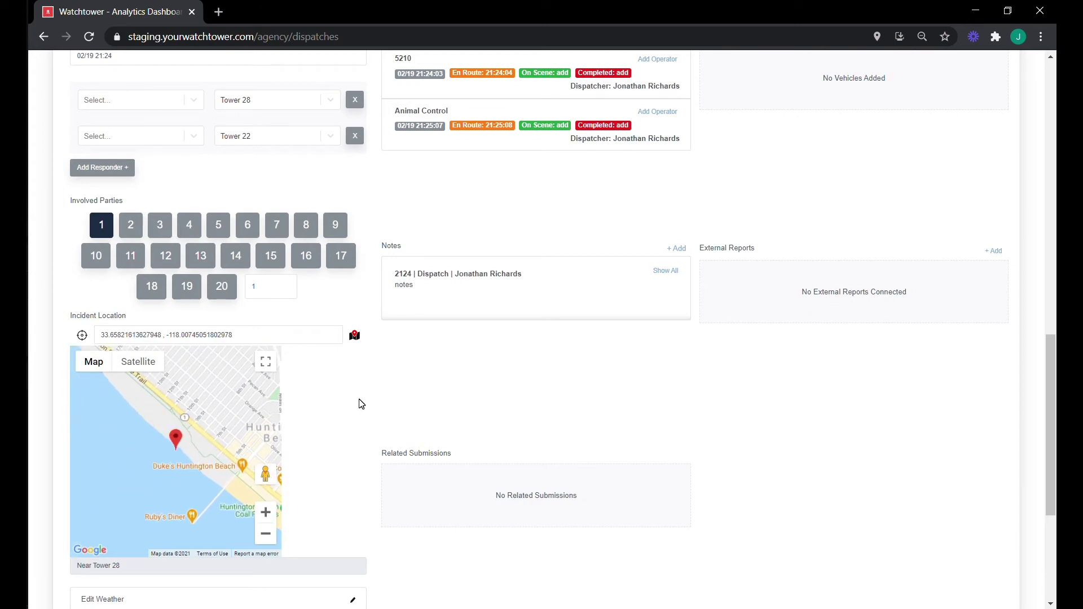
pyautogui.scroll(-2, 376, 354)
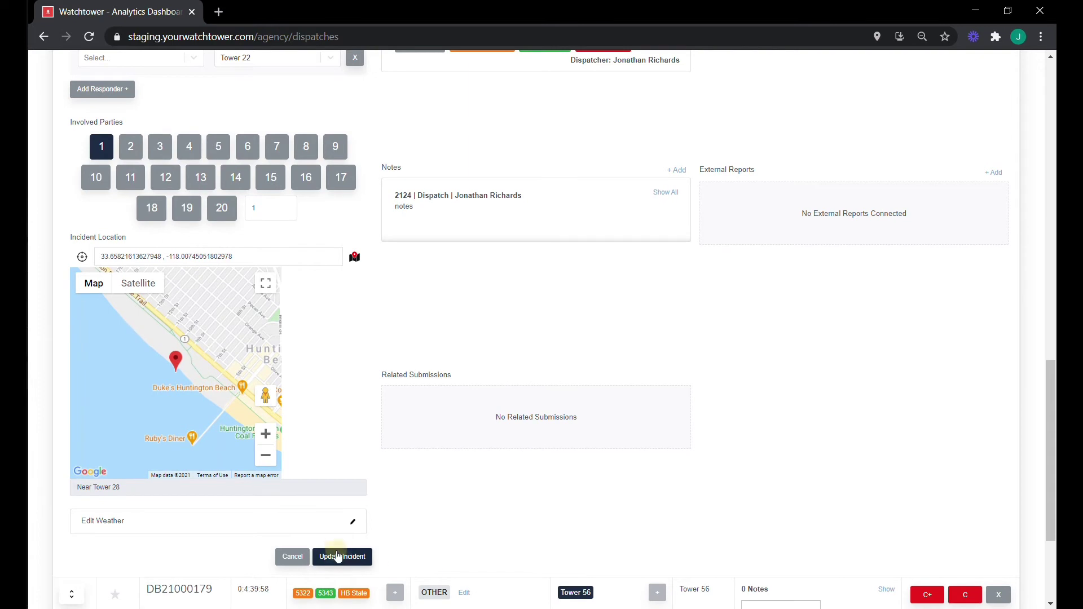
pyautogui.click(349, 557)
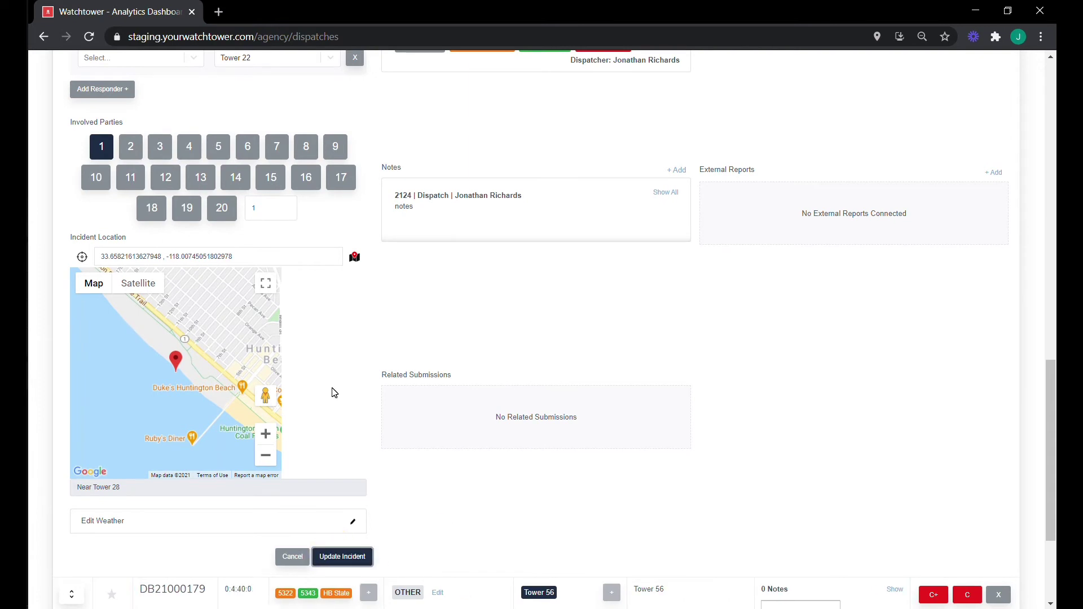
pyautogui.scroll(6, 335, 393)
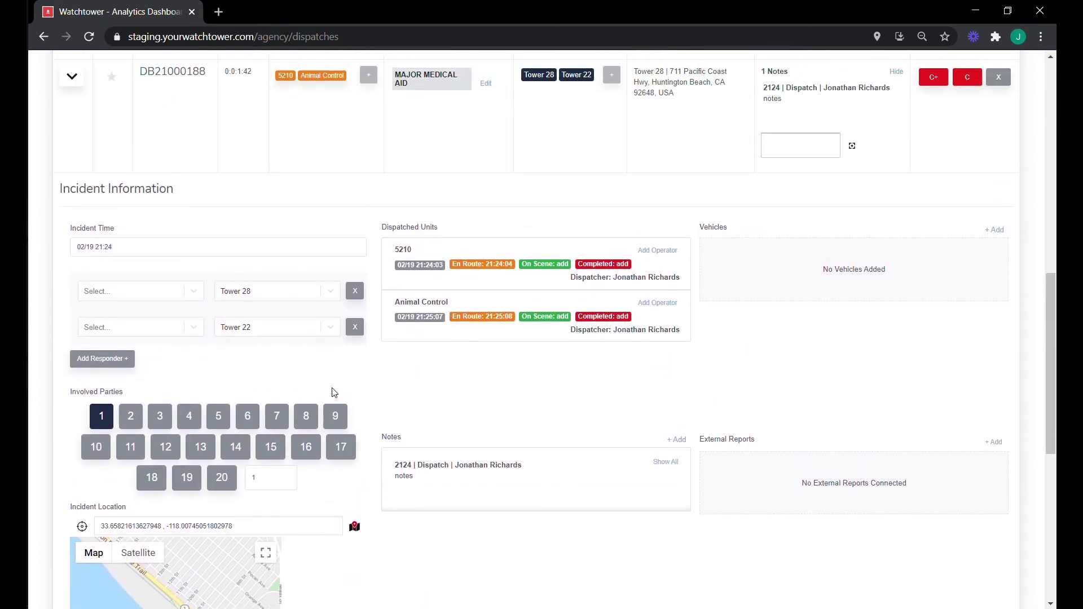
pyautogui.click(72, 172)
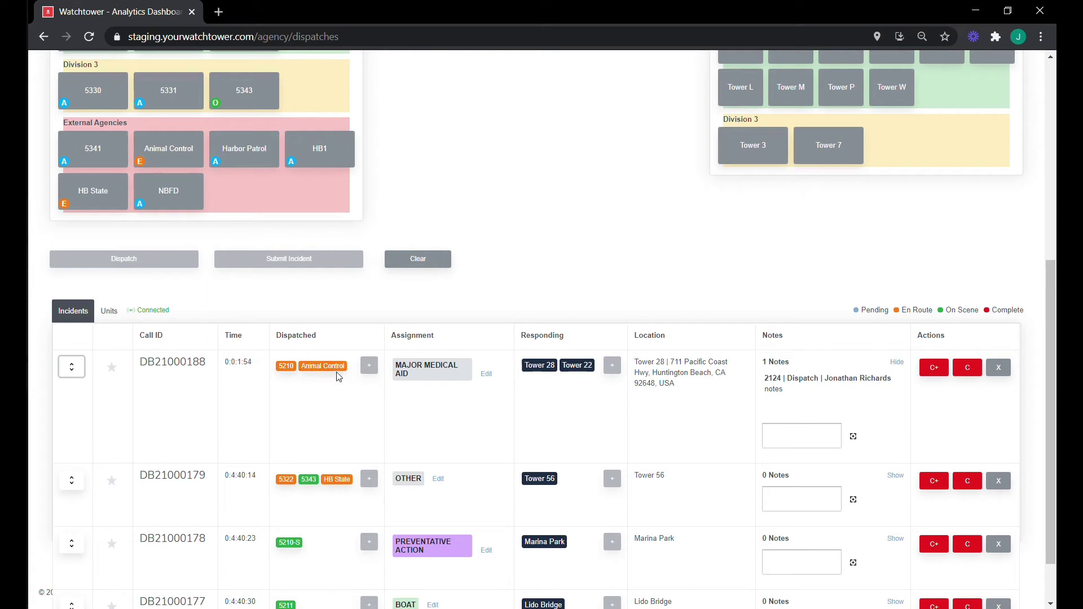
# Show the dispatches by unit and mark Animal Control complete on the Major Medical Aid incident
pyautogui.click(123, 317)
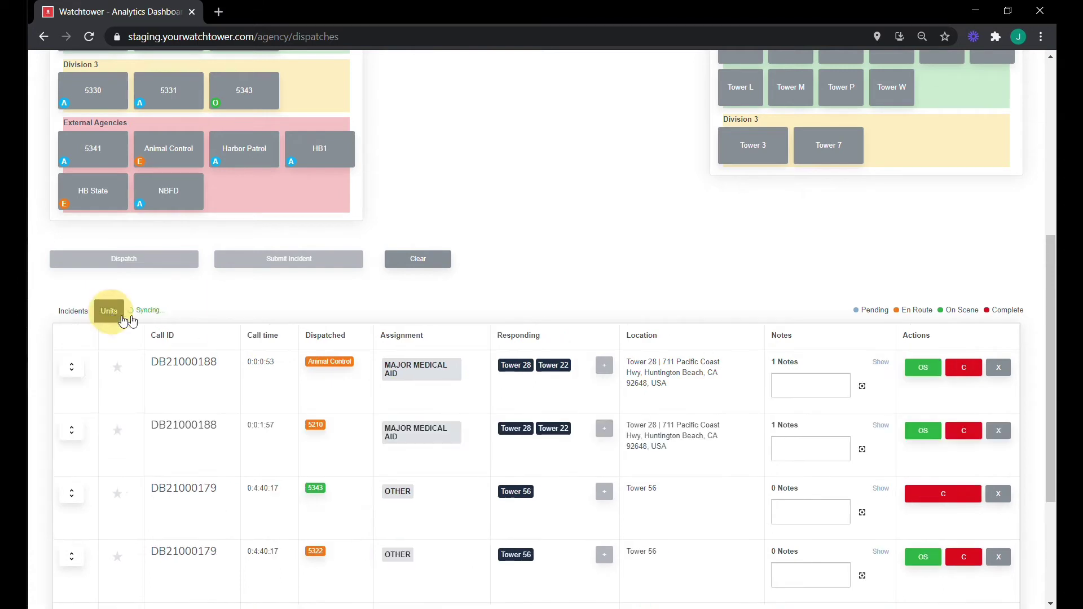
pyautogui.scroll(-1, 316, 361)
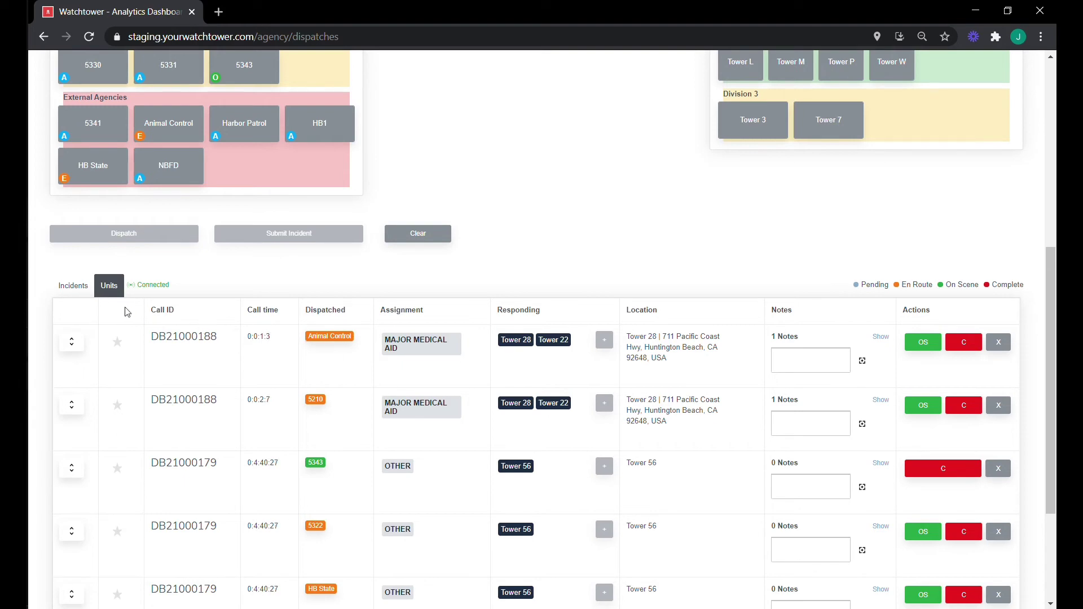
pyautogui.click(73, 288)
pyautogui.click(111, 286)
pyautogui.click(963, 343)
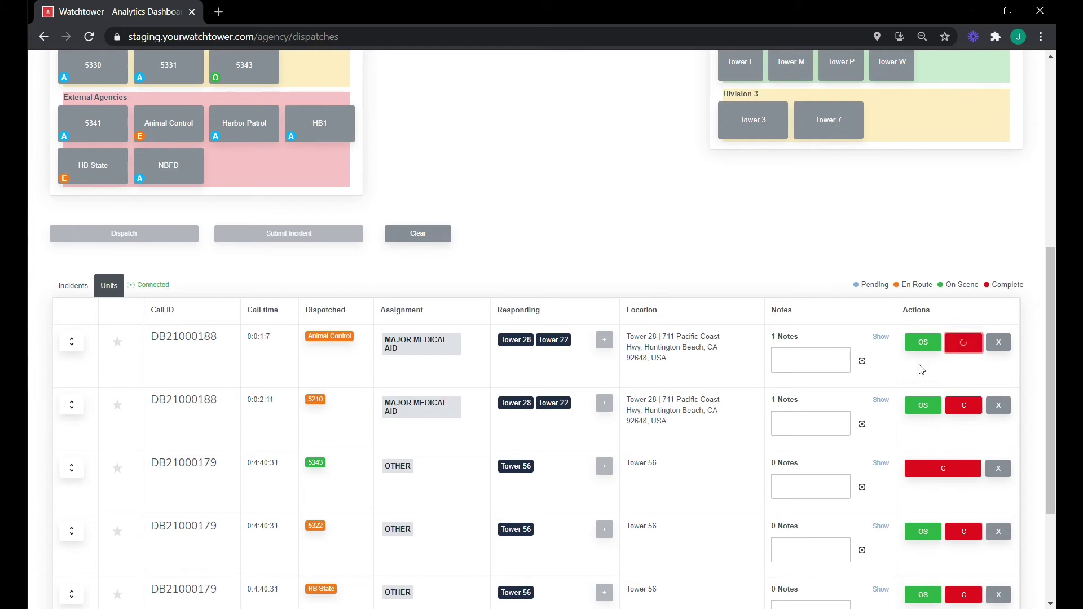
# Complete and submit the Tower 28 incident as Major Medical Aid / Stingray, and complete the Tower 56 Other incident directly
pyautogui.click(73, 287)
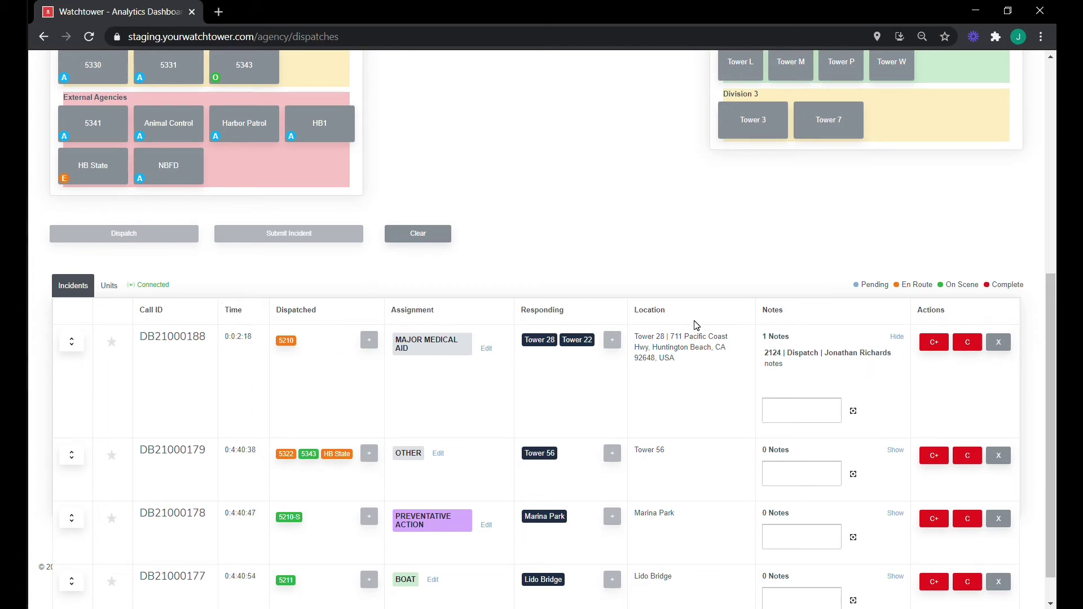
pyautogui.click(966, 342)
pyautogui.click(935, 342)
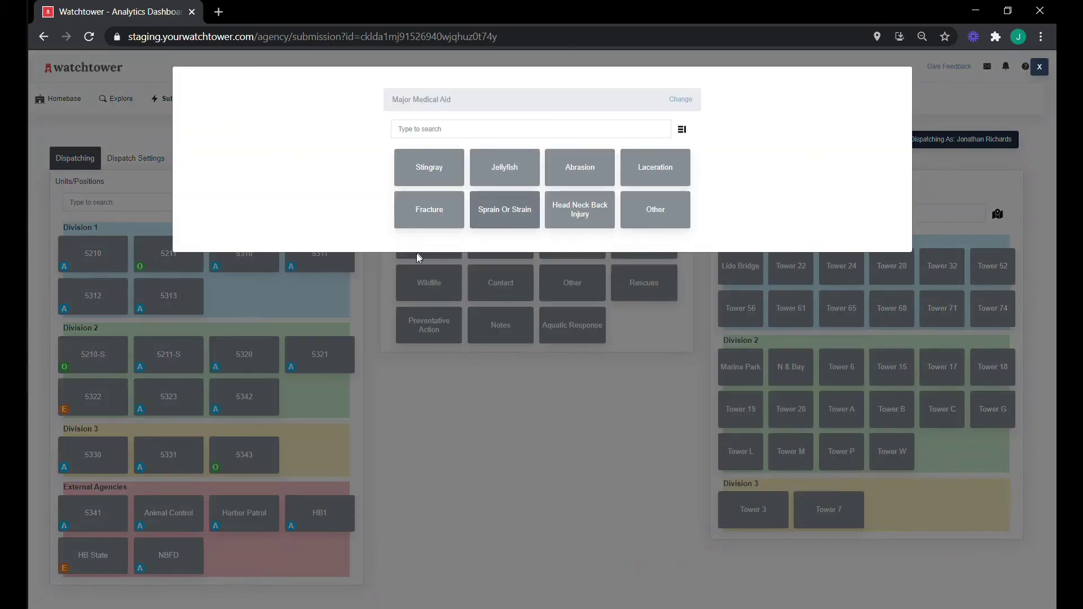
pyautogui.click(441, 168)
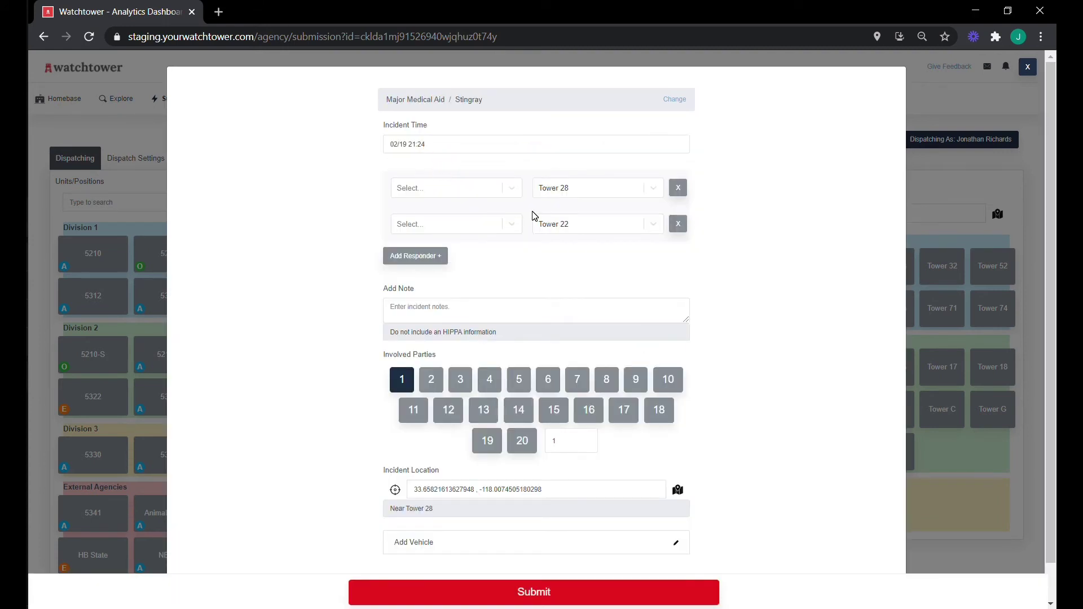
pyautogui.scroll(-1, 594, 361)
pyautogui.click(533, 592)
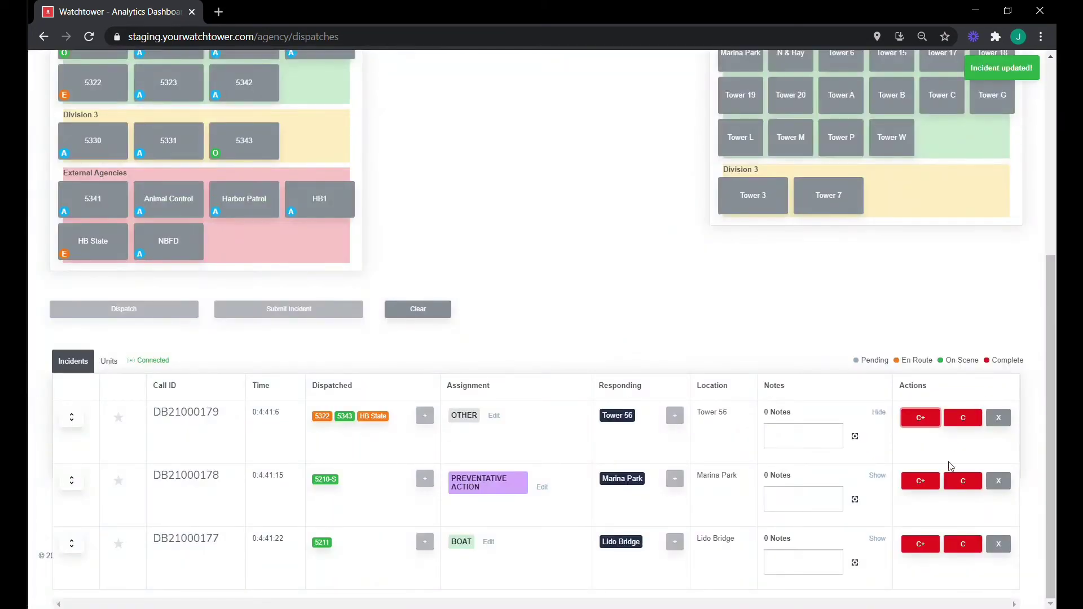
pyautogui.click(963, 418)
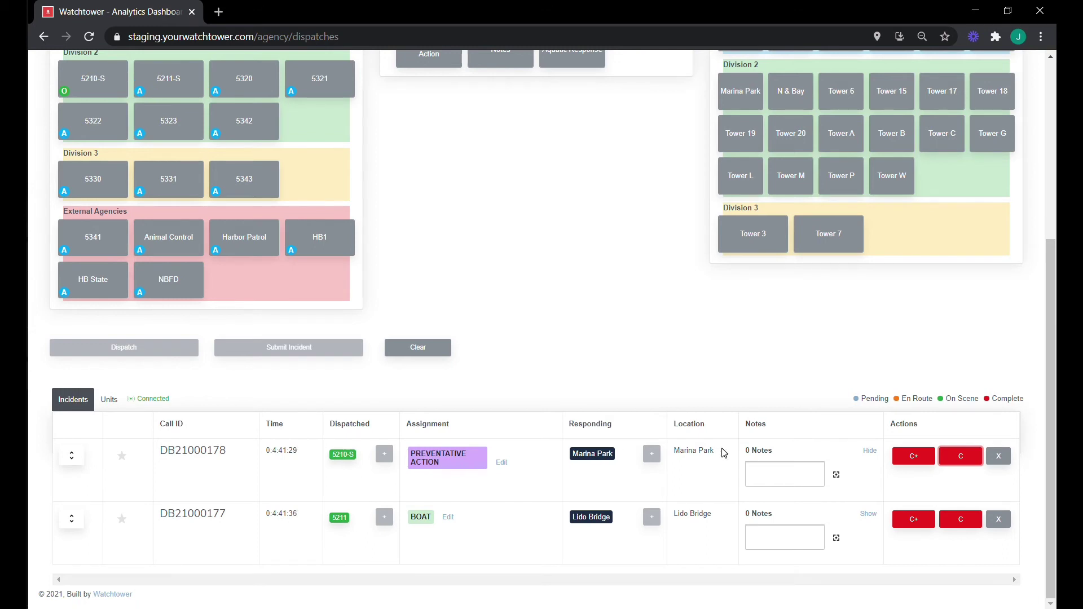
# Open the Incidents Explorer, run a search including archived incidents, and examine the results down to the archived N & Bay Boat incident
pyautogui.scroll(5, 639, 399)
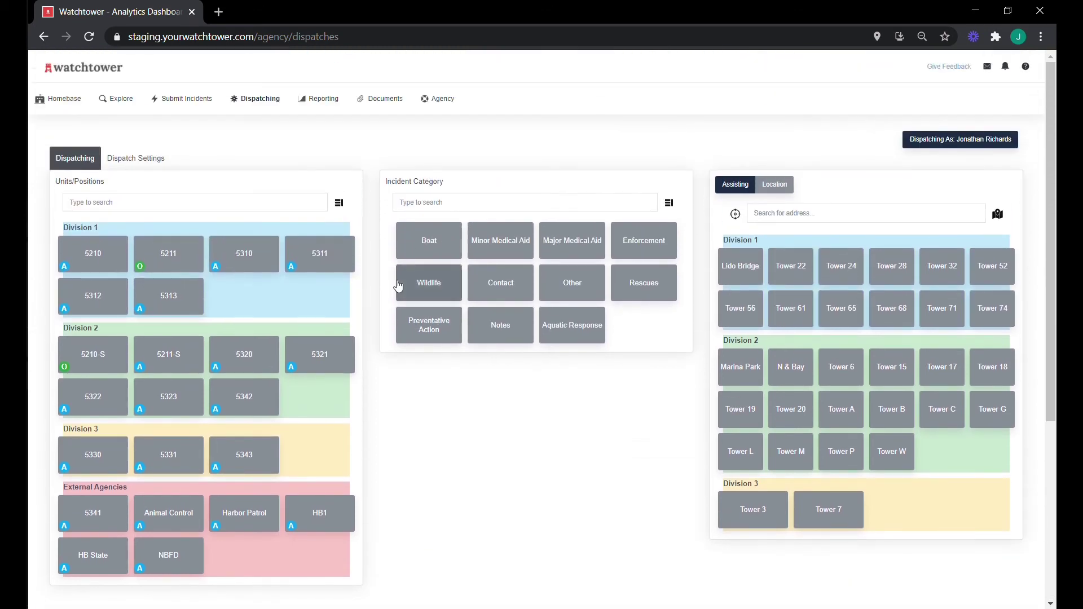
pyautogui.click(117, 102)
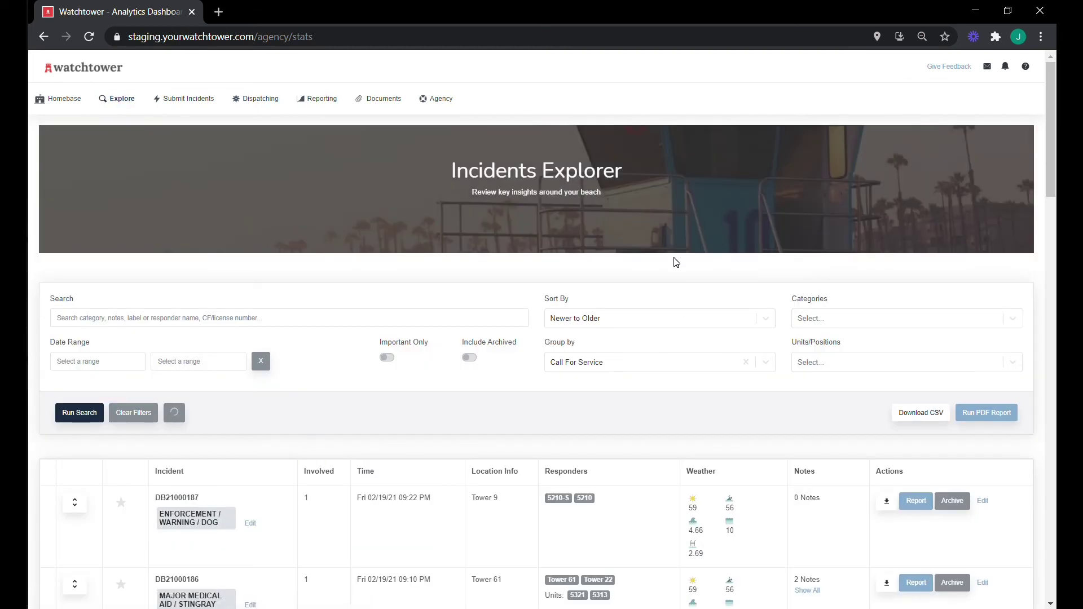
pyautogui.scroll(-2, 675, 261)
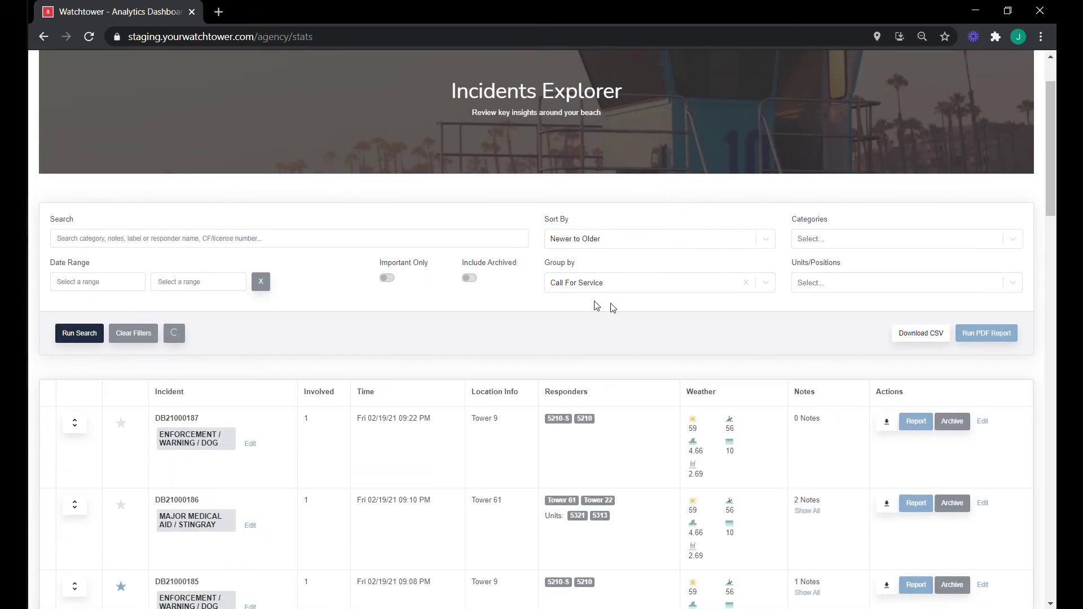
pyautogui.click(469, 278)
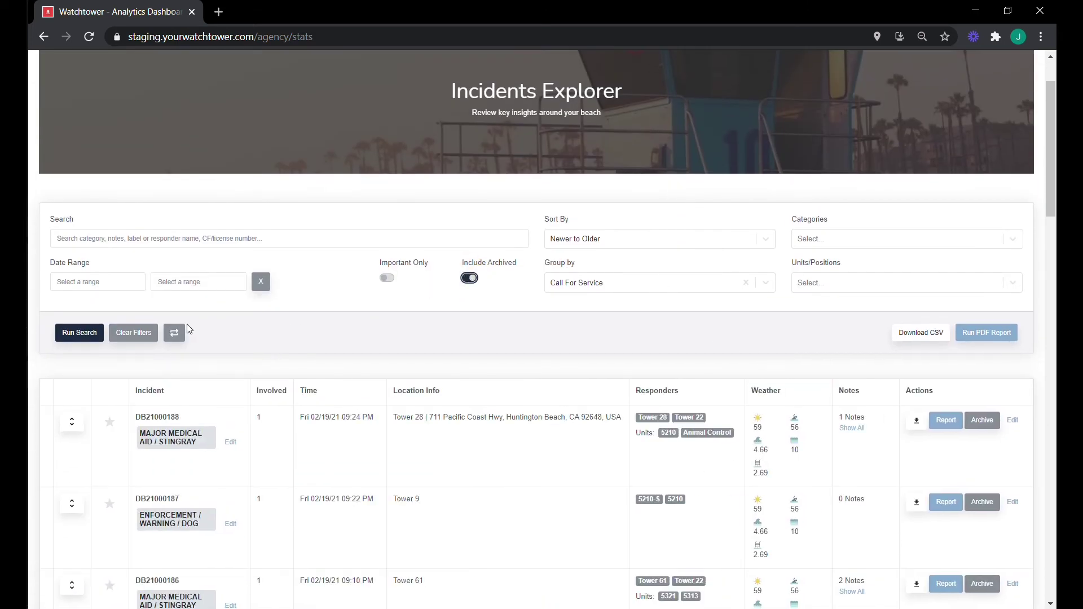
pyautogui.click(79, 332)
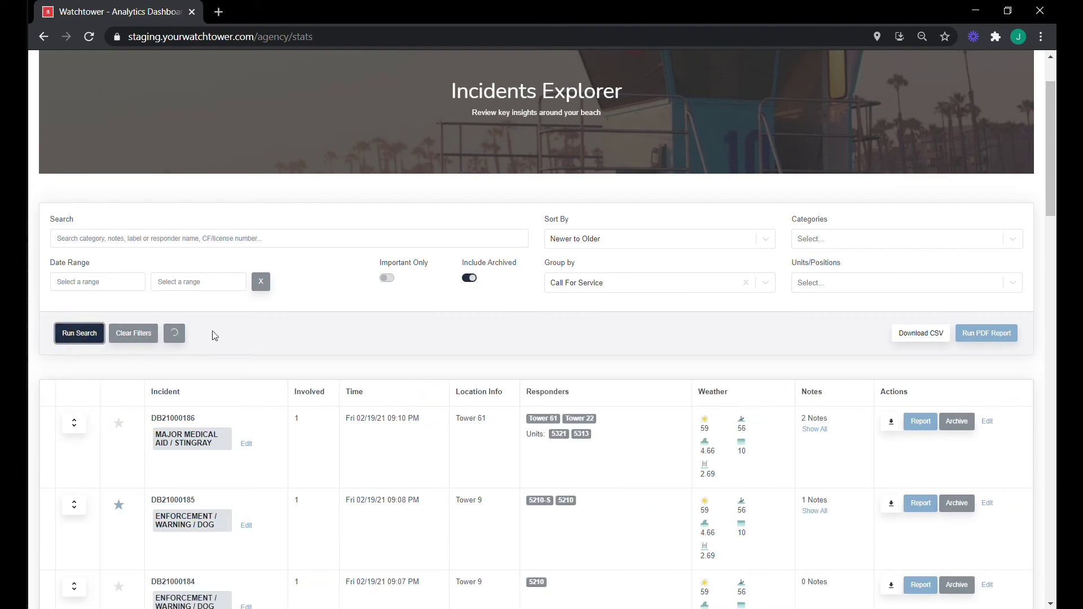
pyautogui.moveTo(1052, 193); pyautogui.dragTo(1055, 230)
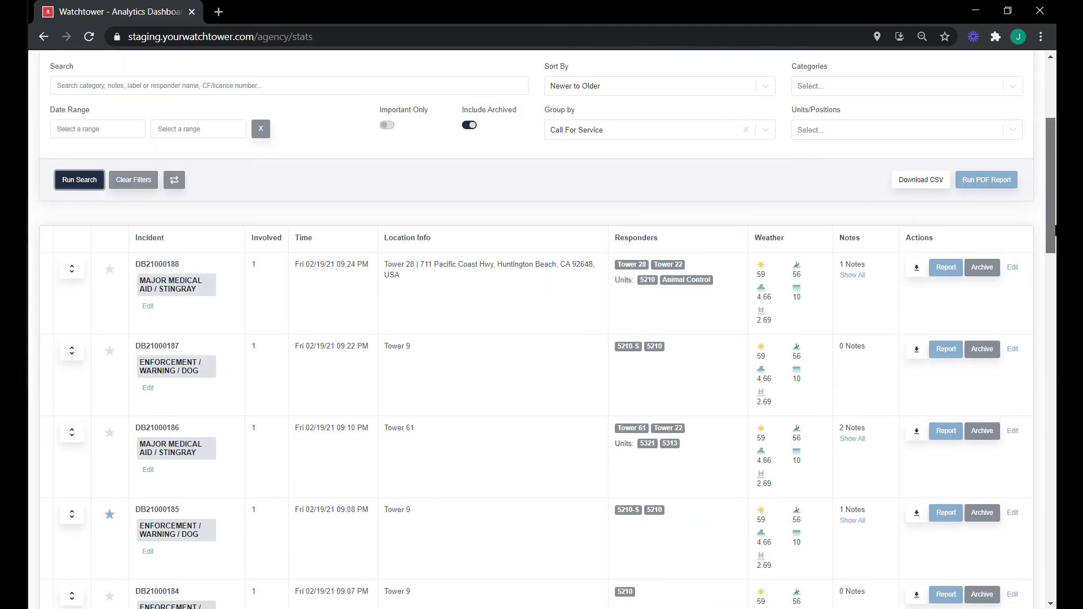
pyautogui.scroll(-10, 1000, 334)
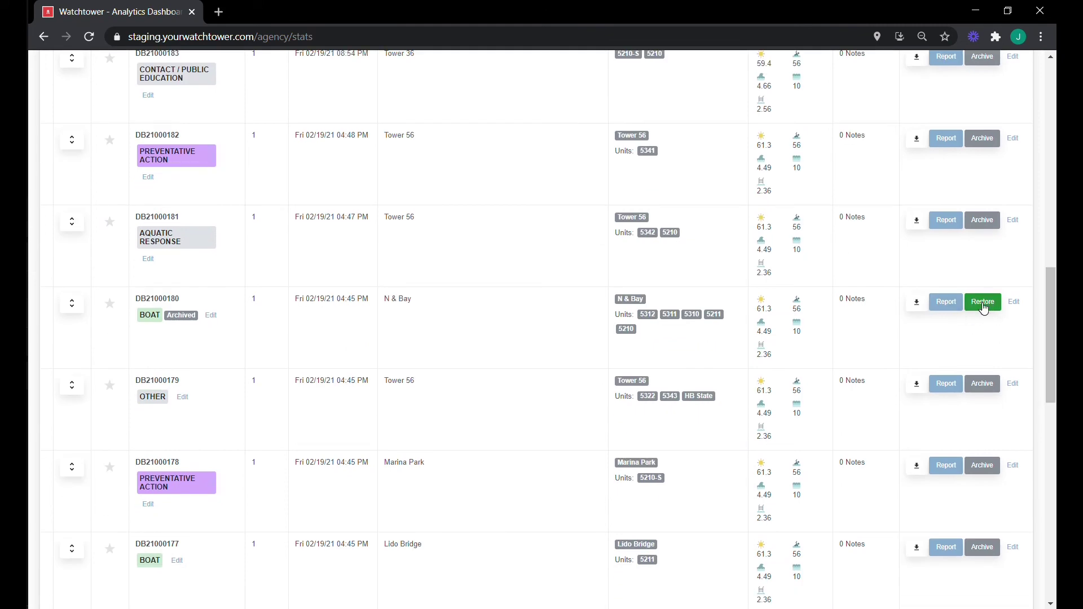
pyautogui.scroll(15, 987, 307)
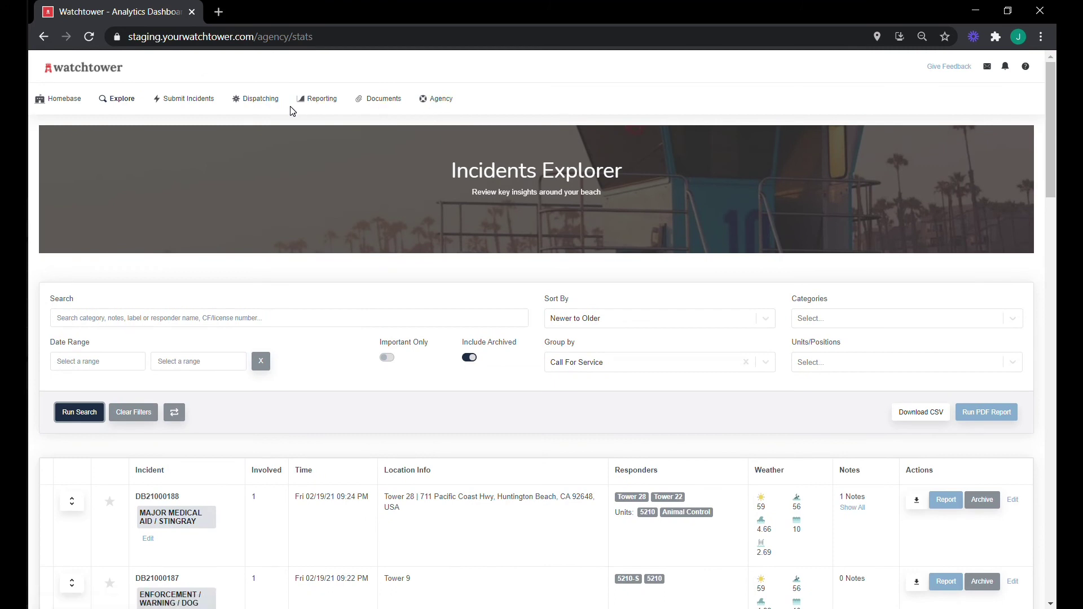
# Open the Document Hub and look through the list of stored documents
pyautogui.click(376, 102)
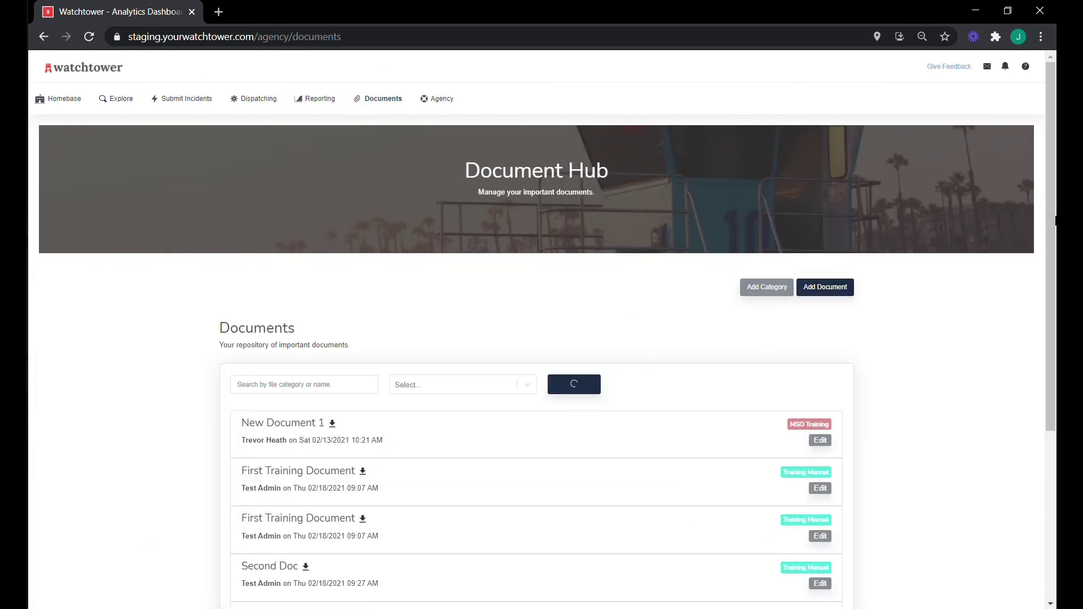
pyautogui.moveTo(1054, 233); pyautogui.dragTo(1055, 433)
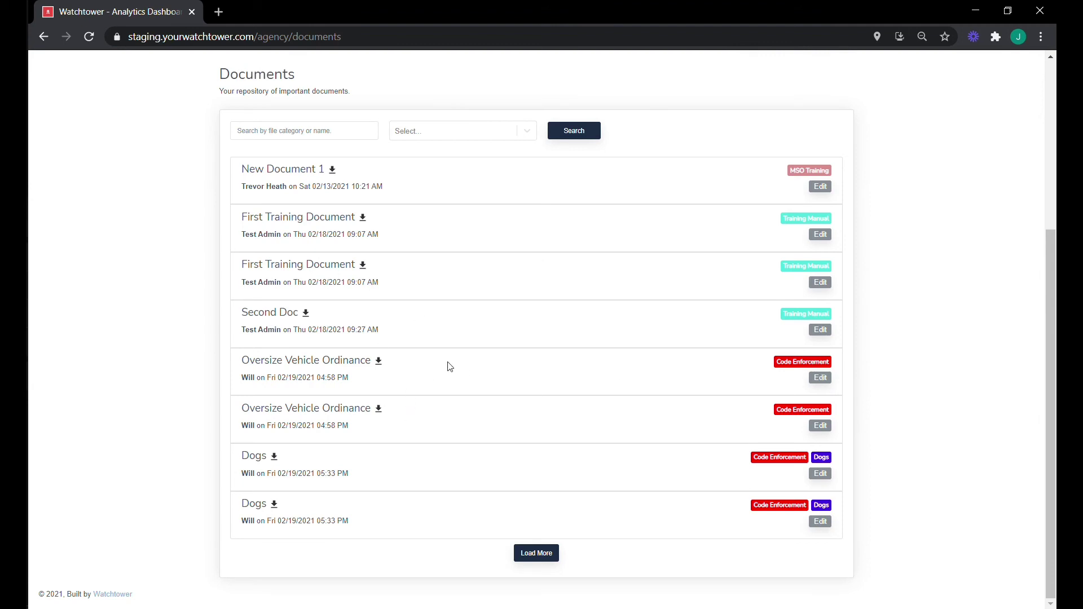
pyautogui.scroll(5, 448, 367)
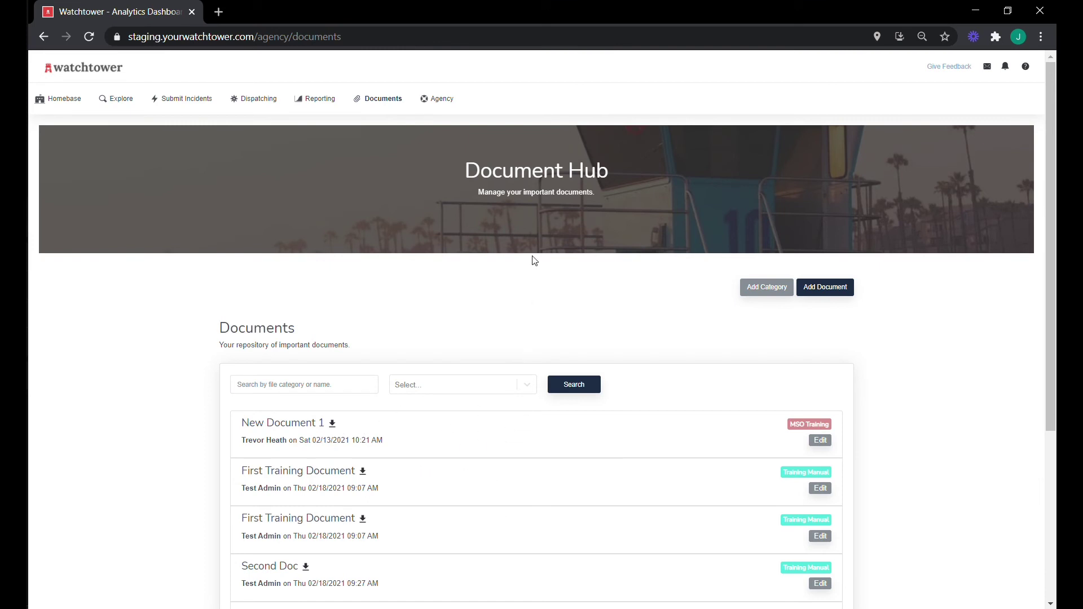
# Open the agency account settings and review the personnel, units/positions, position categories and stat categories
pyautogui.click(440, 99)
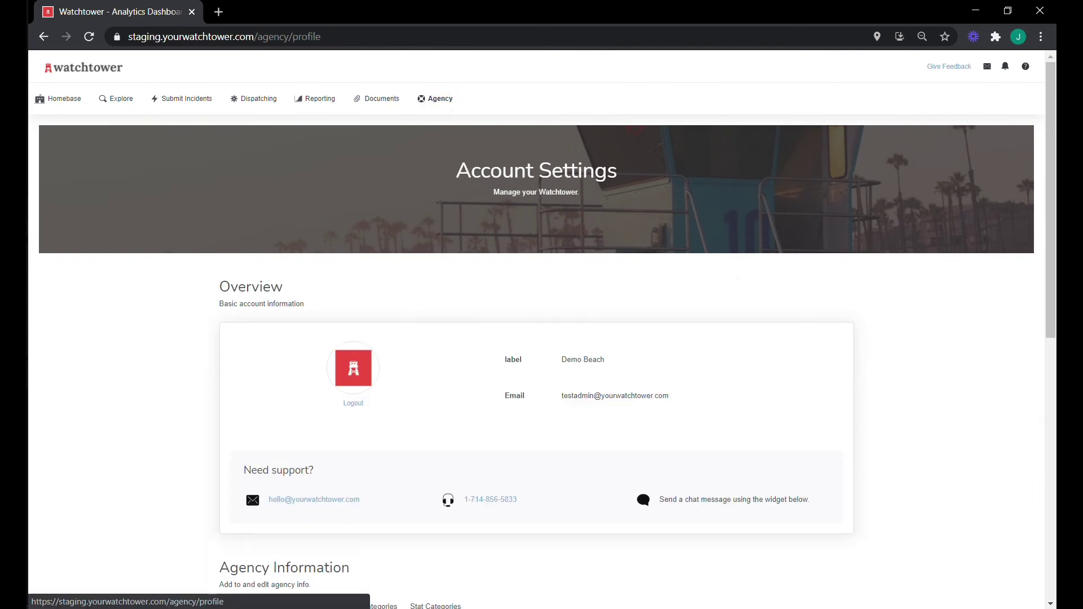
pyautogui.scroll(-3, 541, 338)
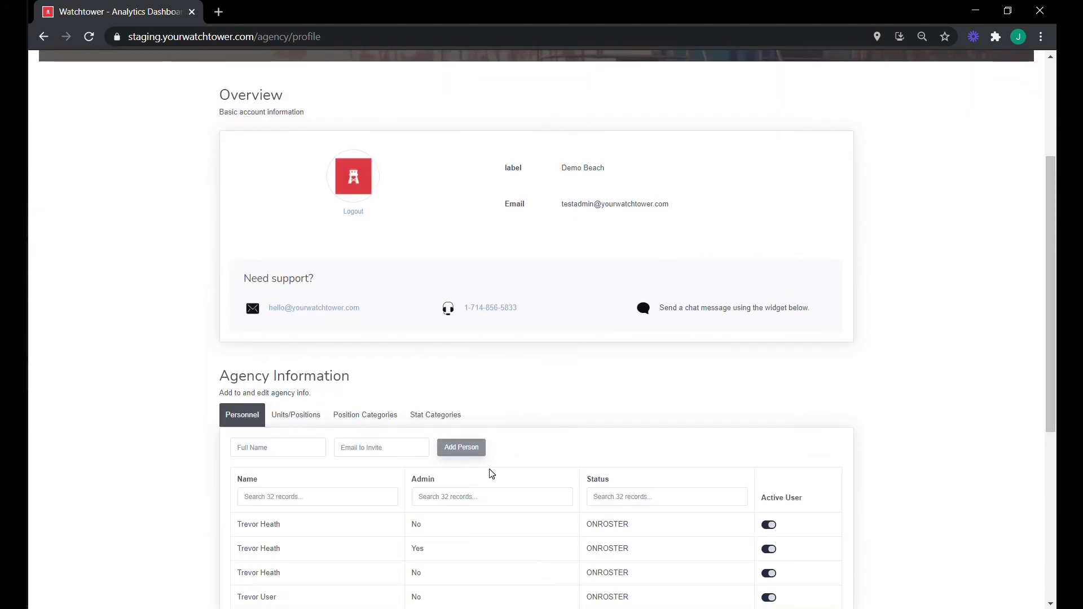
pyautogui.scroll(-3, 492, 474)
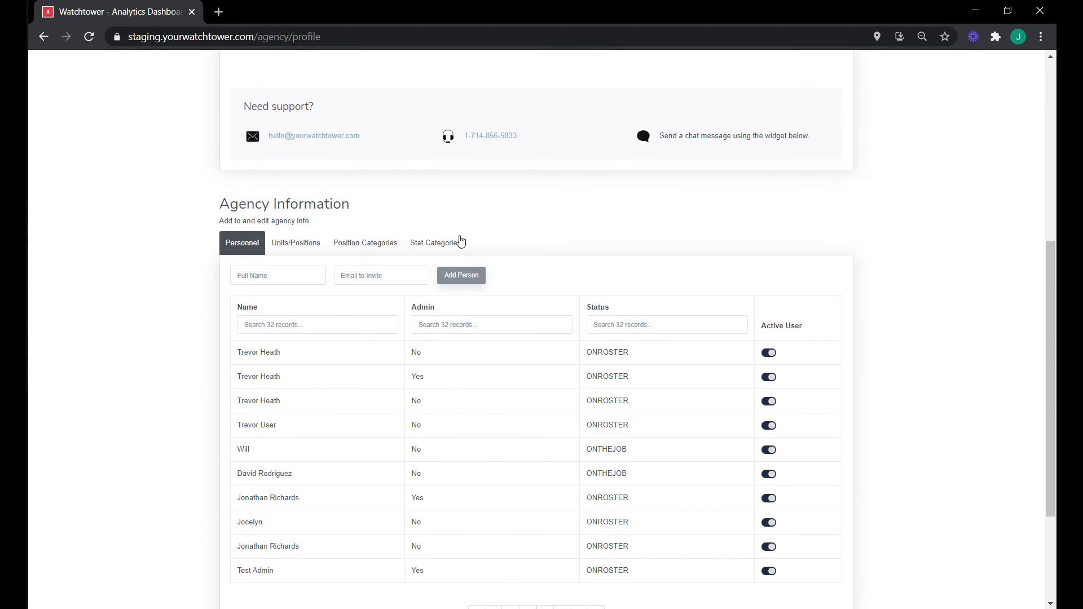
pyautogui.scroll(-1, 380, 398)
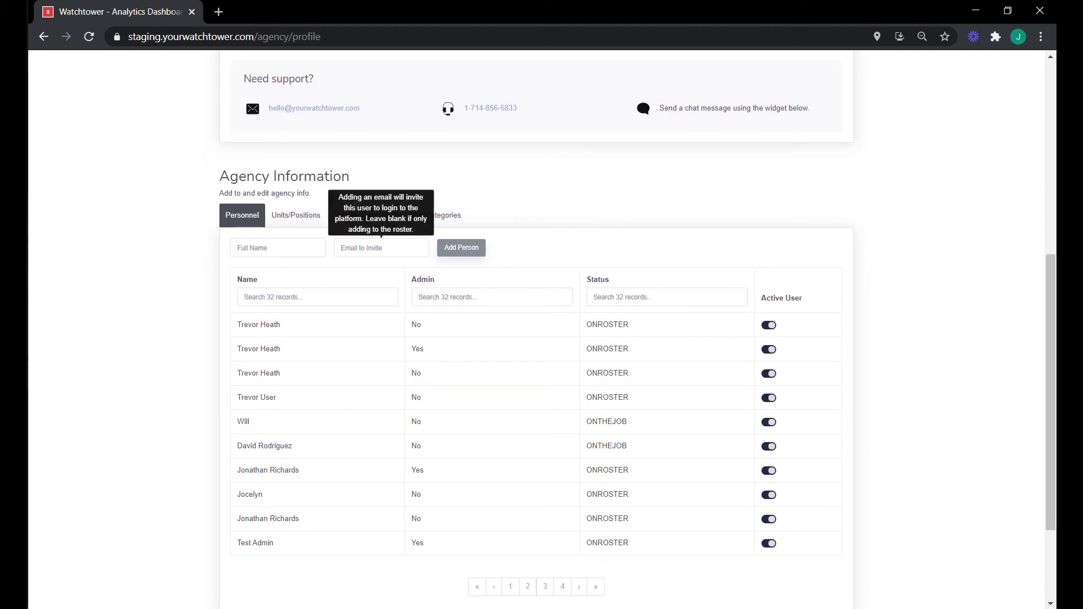
pyautogui.click(299, 216)
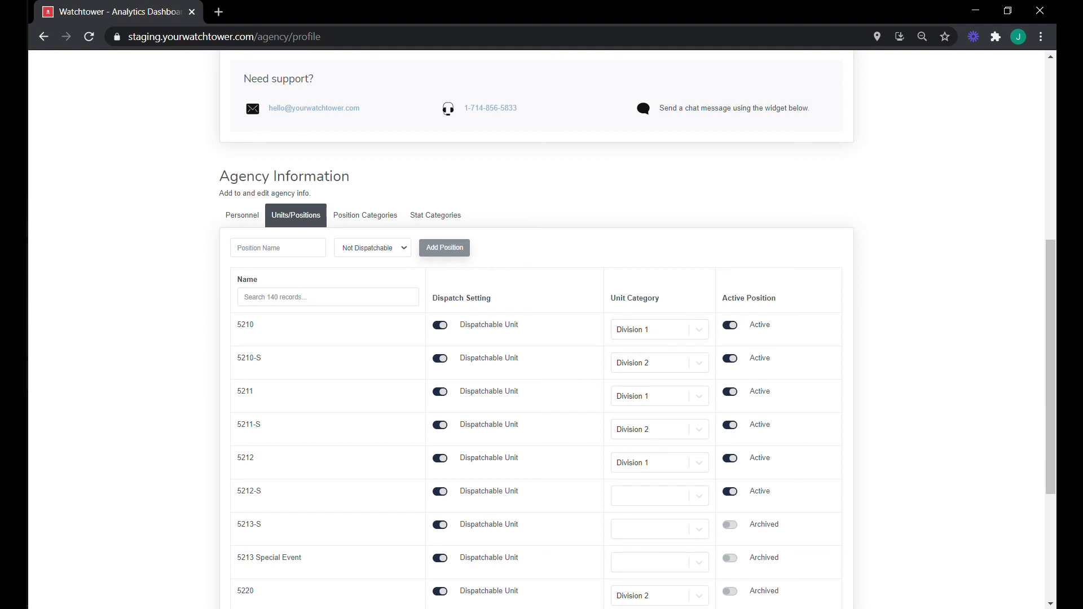
pyautogui.click(365, 219)
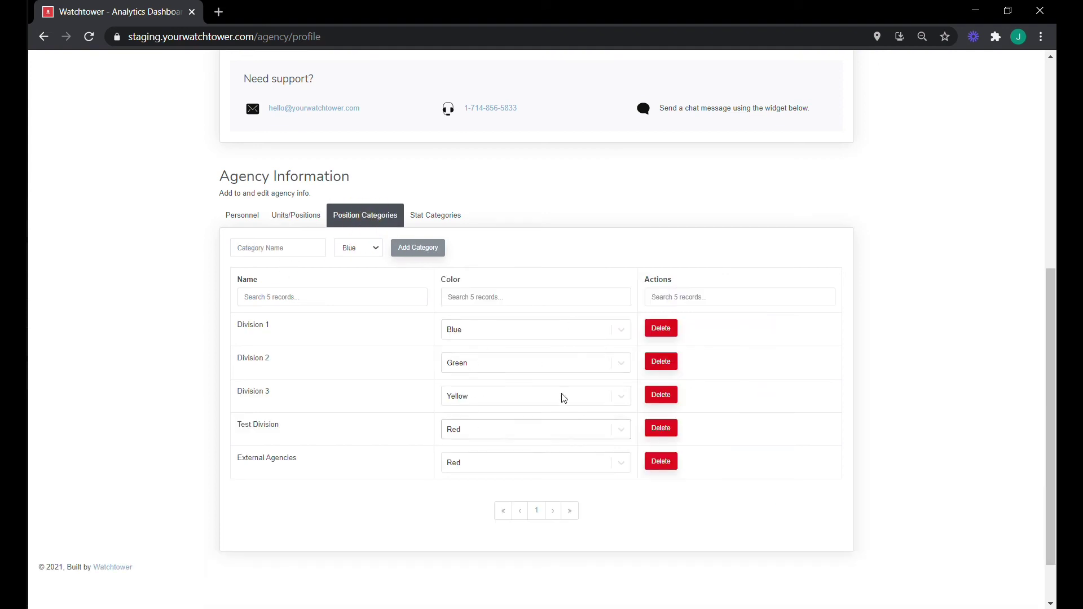
pyautogui.click(435, 215)
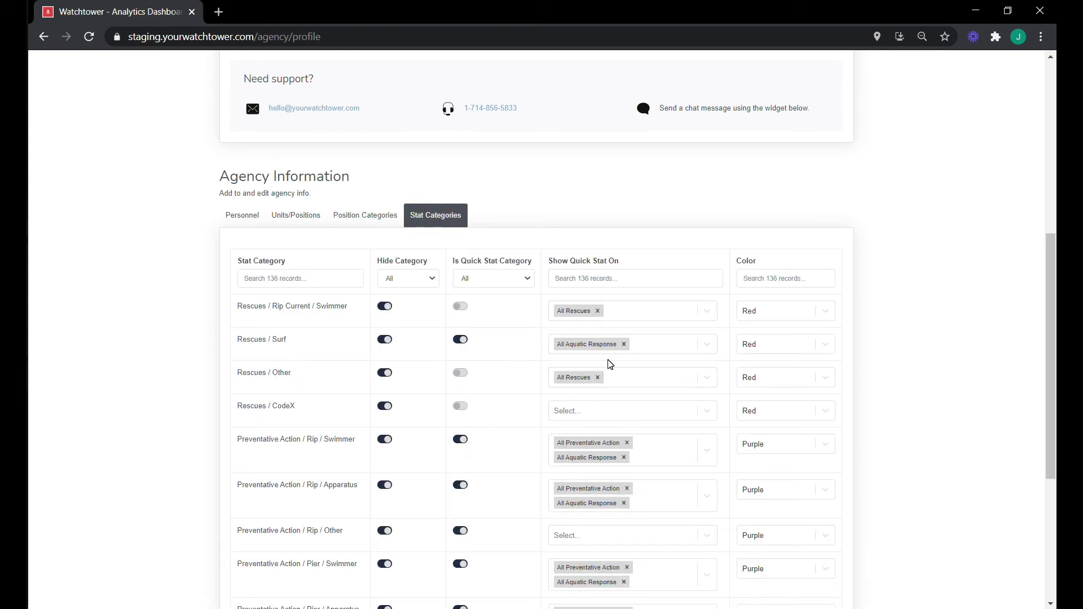
pyautogui.scroll(6, 609, 361)
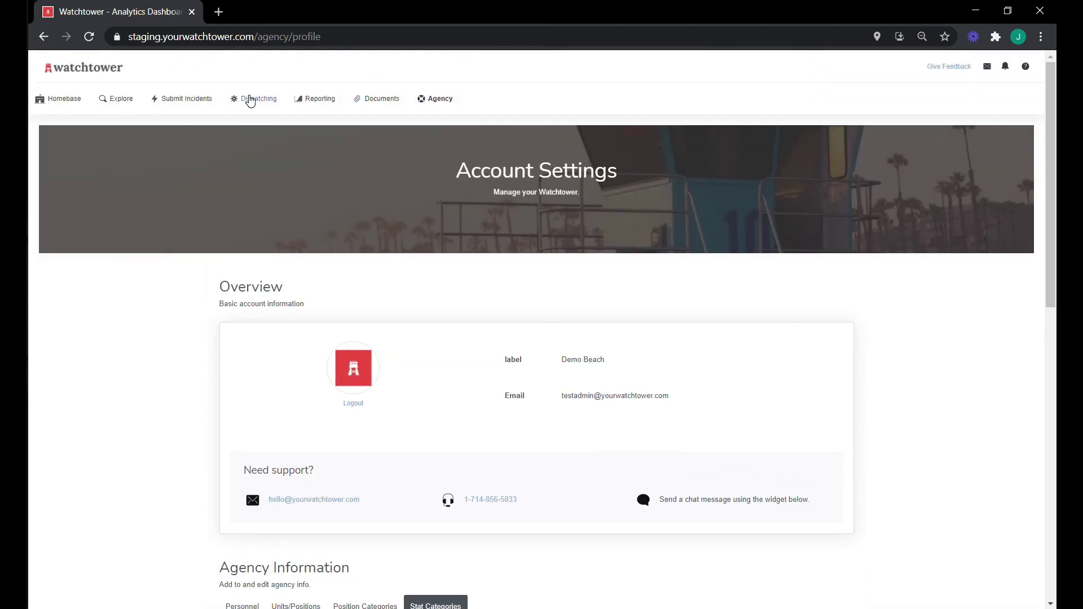
# In Dispatching, select unit 5210 with the Aquatic Response category and open its incident submission form
pyautogui.click(255, 100)
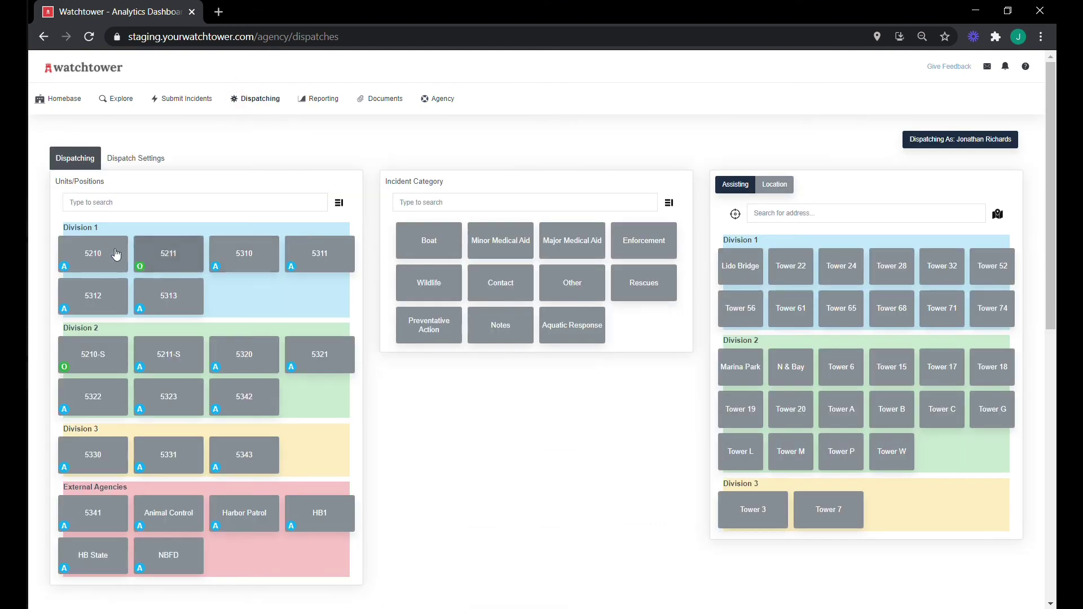
pyautogui.click(90, 252)
pyautogui.click(565, 337)
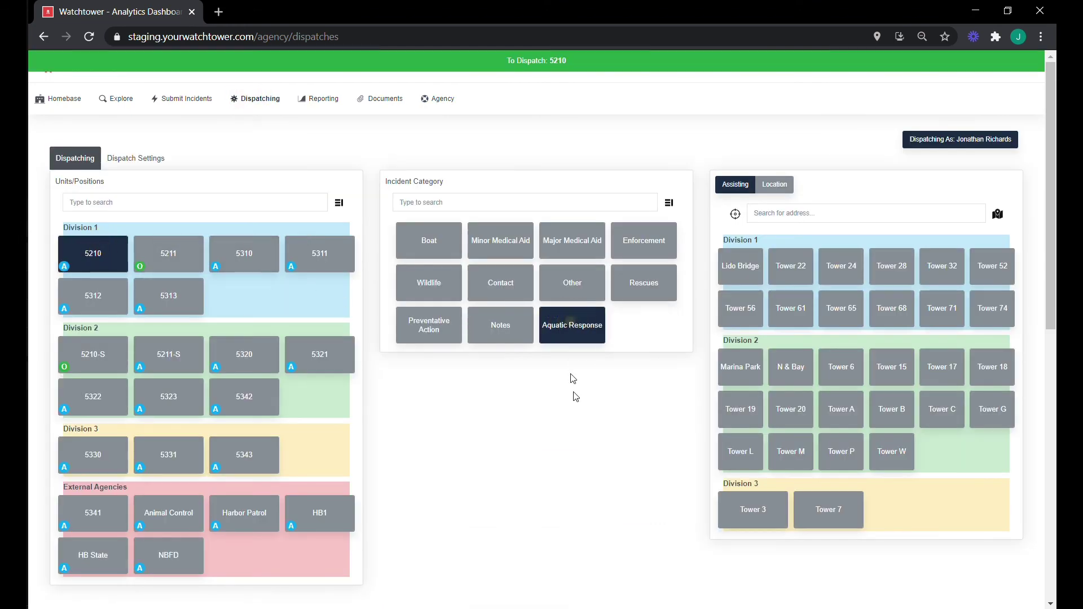
pyautogui.scroll(-1, 597, 390)
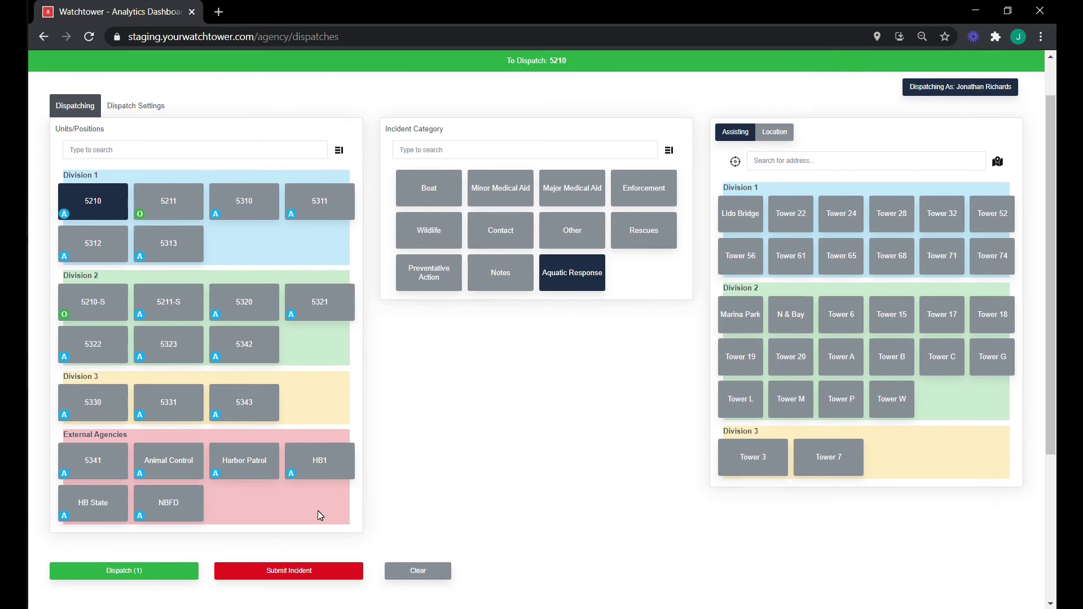
pyautogui.click(268, 572)
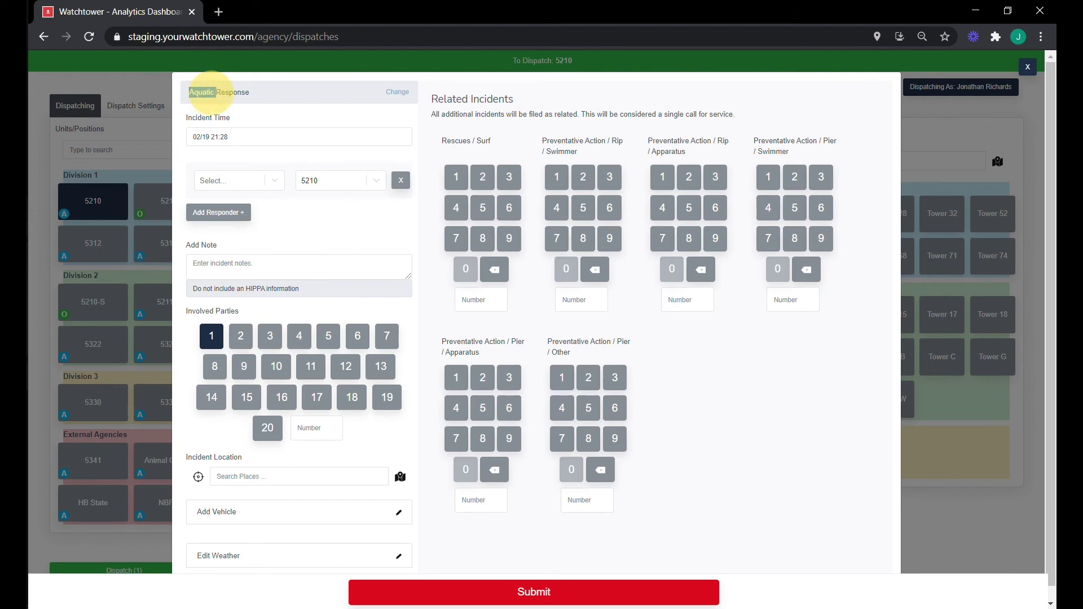
pyautogui.moveTo(190, 92); pyautogui.dragTo(259, 95)
pyautogui.click(267, 99)
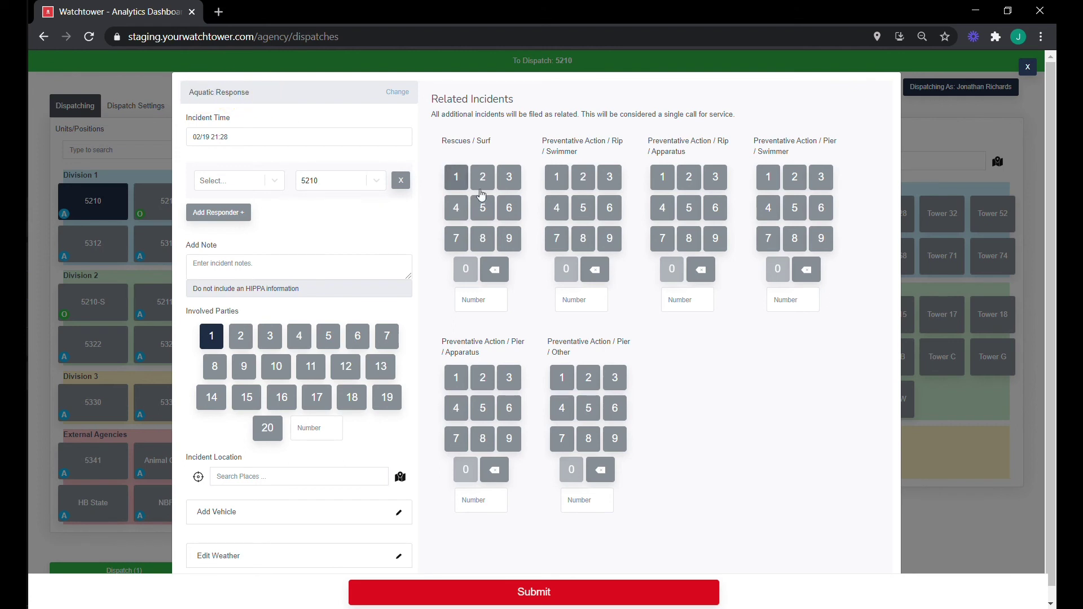
# Submit related counts: Surf rescues 5, Rip / Swimmer 5, Rip / Apparatus 5, Pier / Swimmer 4, Pier / Apparatus 6, Pier / Other 4
pyautogui.click(483, 207)
pyautogui.click(584, 208)
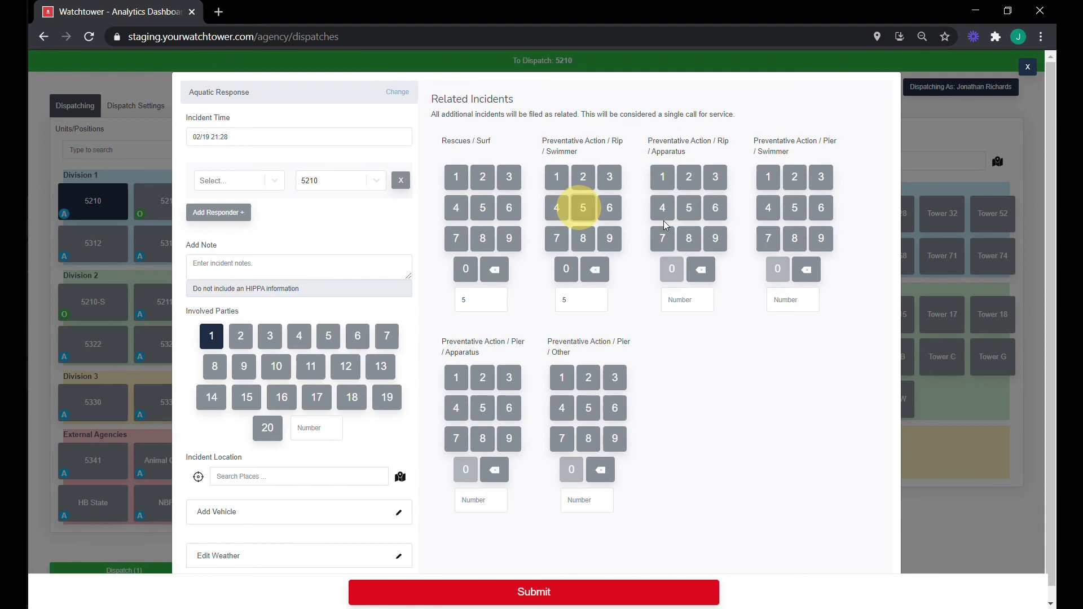
pyautogui.click(689, 208)
pyautogui.click(768, 207)
pyautogui.click(502, 406)
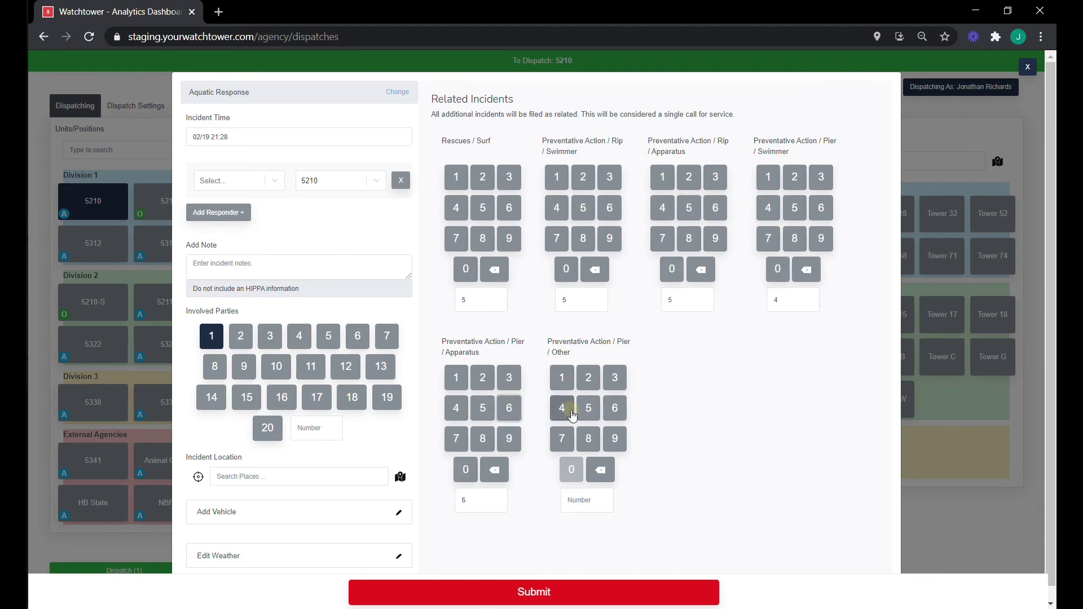
pyautogui.click(561, 407)
pyautogui.click(502, 591)
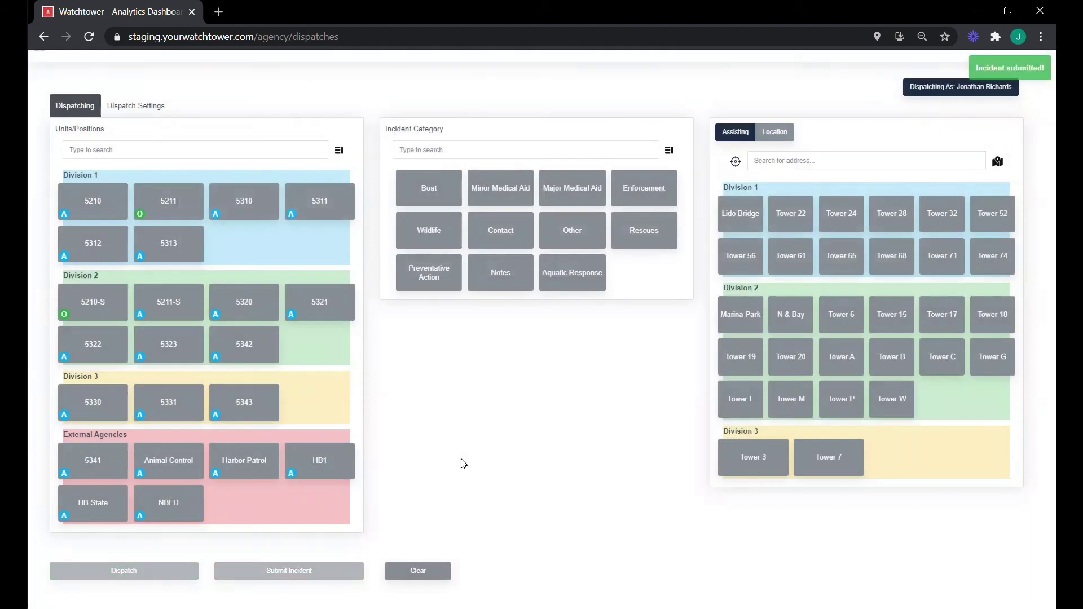
# In the Incidents Explorer, expand the newly submitted Aquatic Response call, examine its related incidents and collapse the group
pyautogui.scroll(1, 309, 339)
pyautogui.click(128, 104)
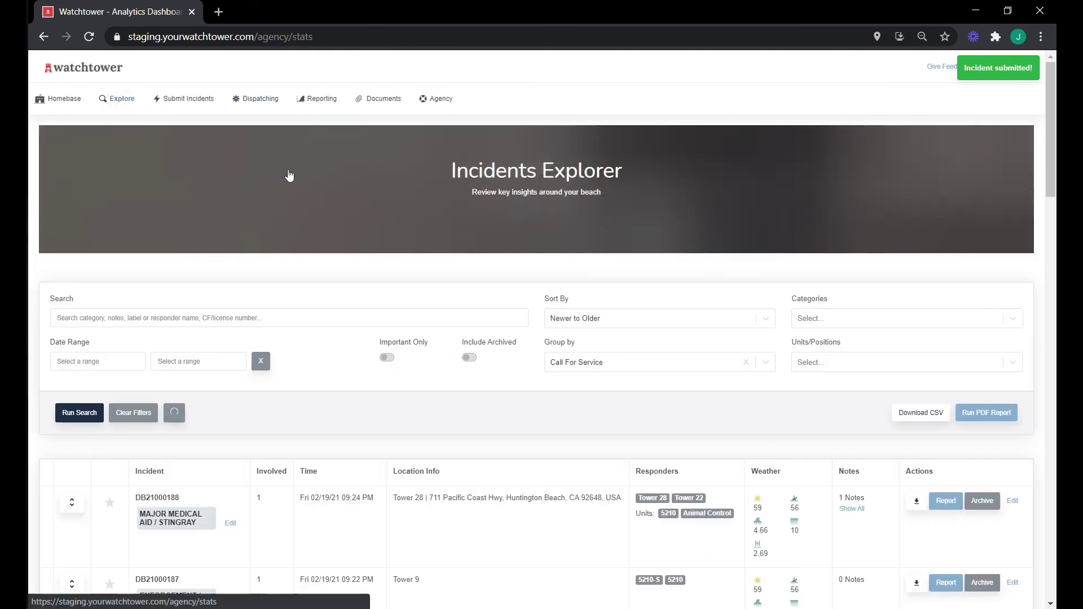
pyautogui.scroll(-2, 330, 300)
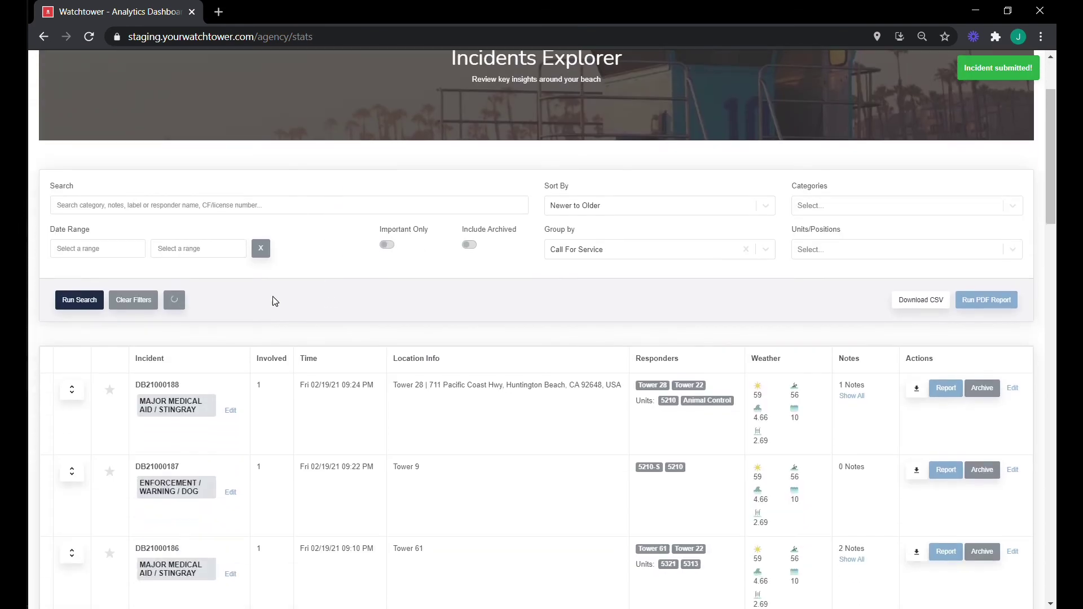
pyautogui.click(50, 397)
pyautogui.scroll(-6, 274, 446)
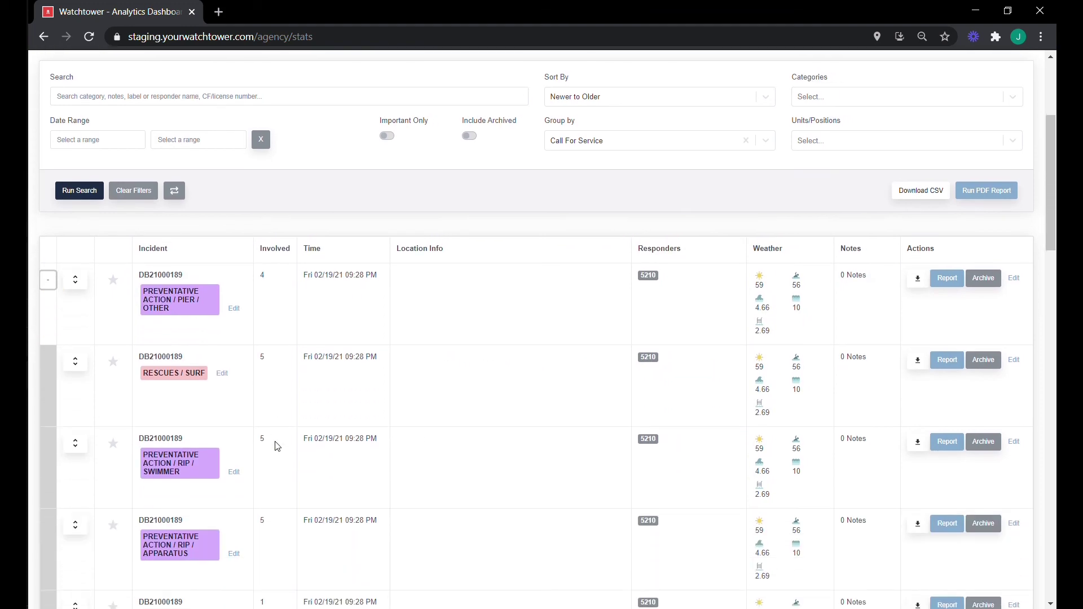
pyautogui.scroll(-2, 275, 446)
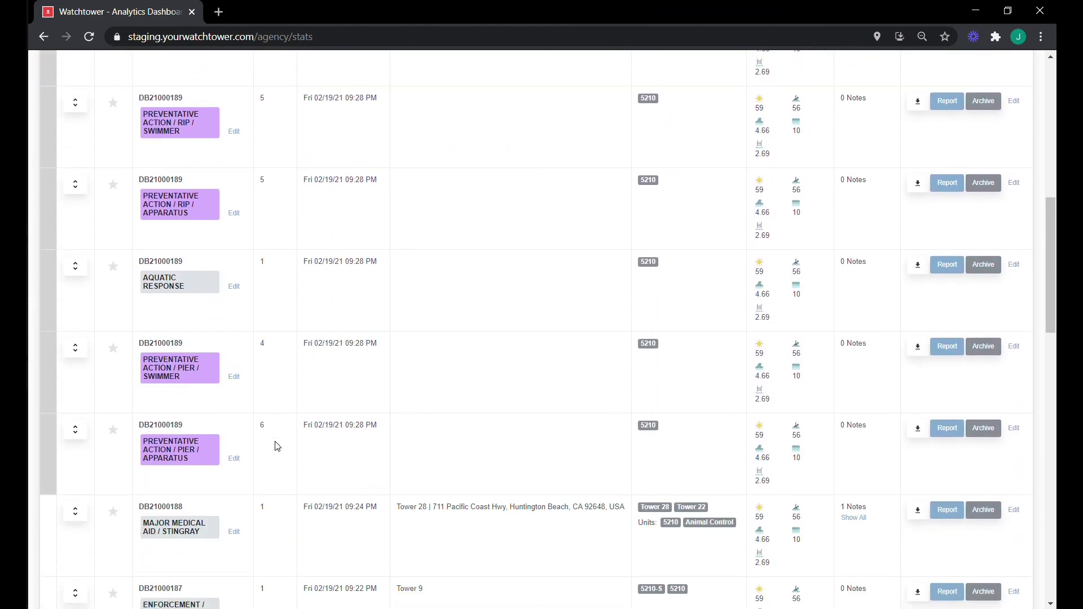
pyautogui.scroll(4, 274, 446)
pyautogui.click(48, 174)
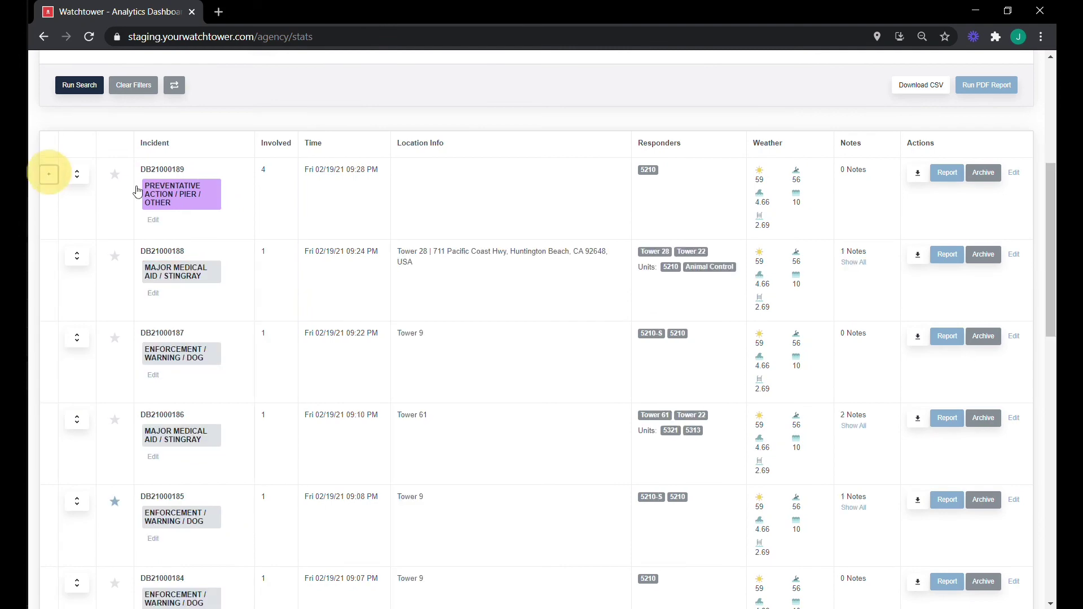
pyautogui.scroll(6, 238, 201)
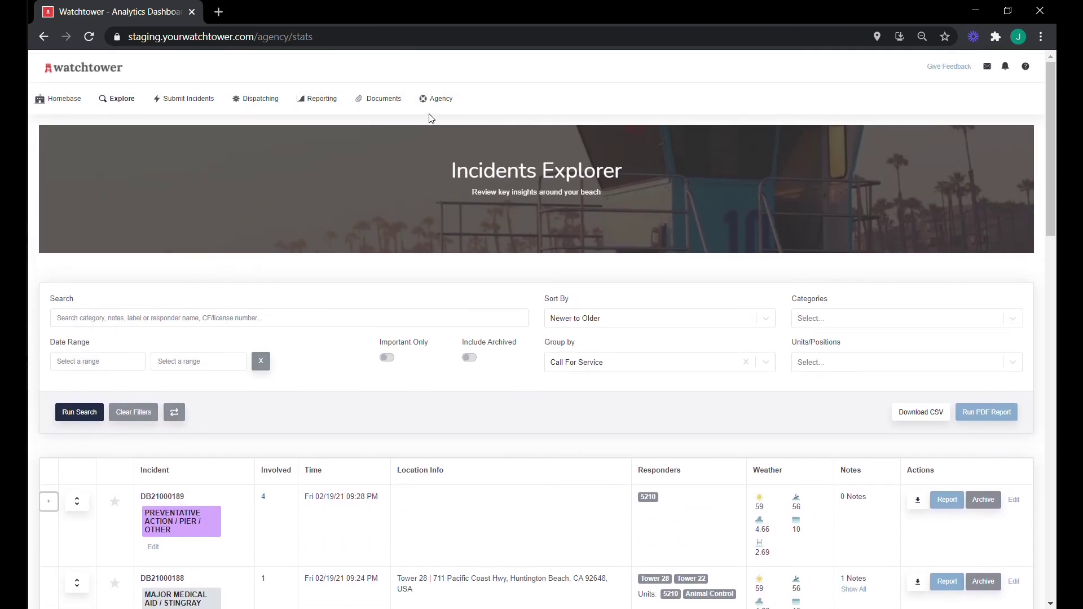
# View the feedback options, then open the conversations page and look over the Test Bulletin
pyautogui.click(965, 73)
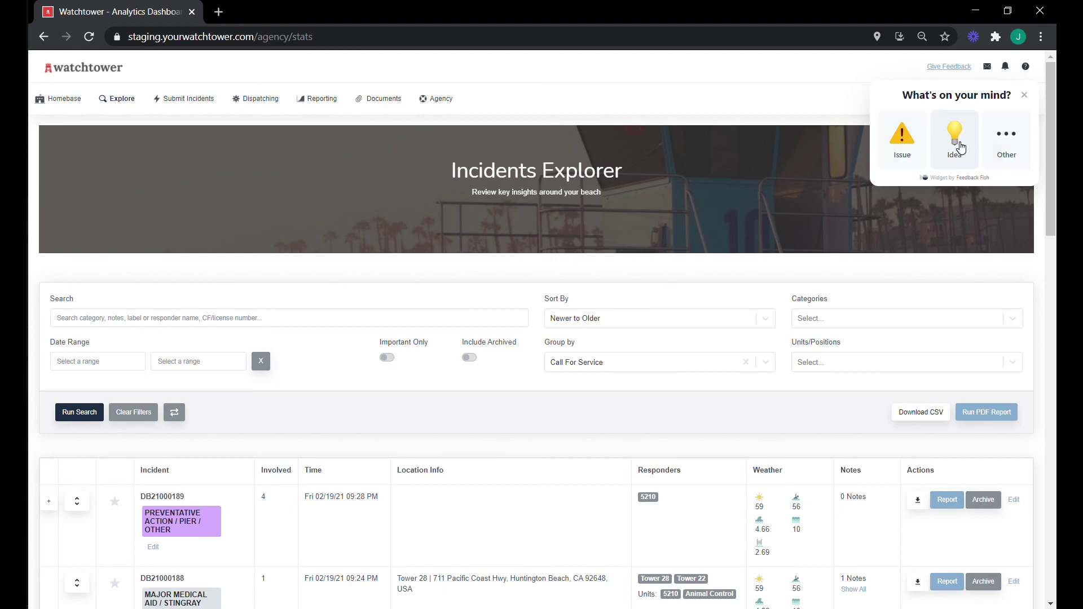
pyautogui.click(988, 67)
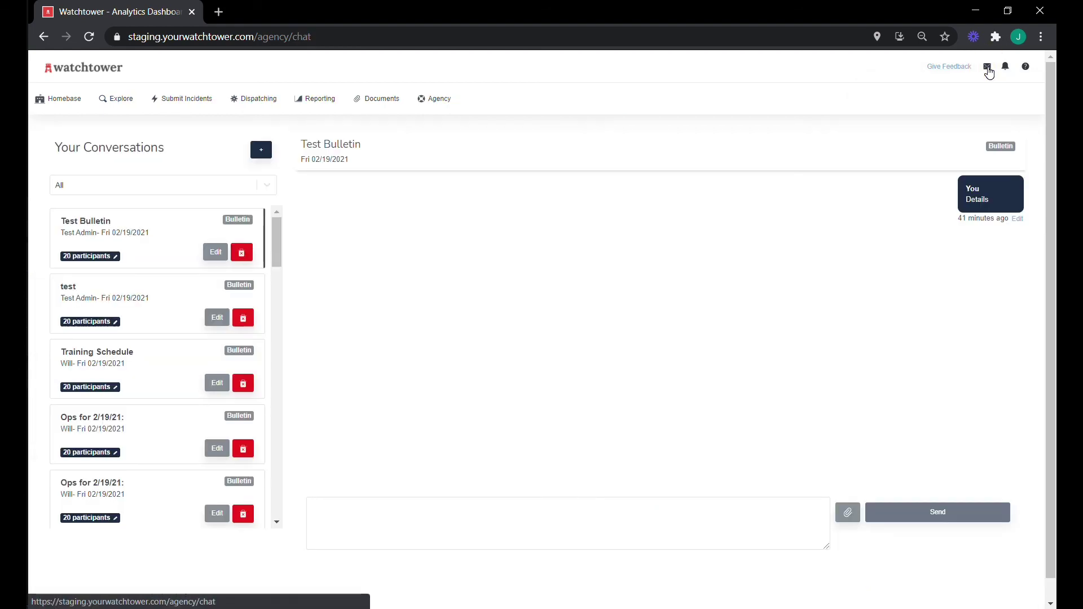
pyautogui.scroll(-1, 774, 126)
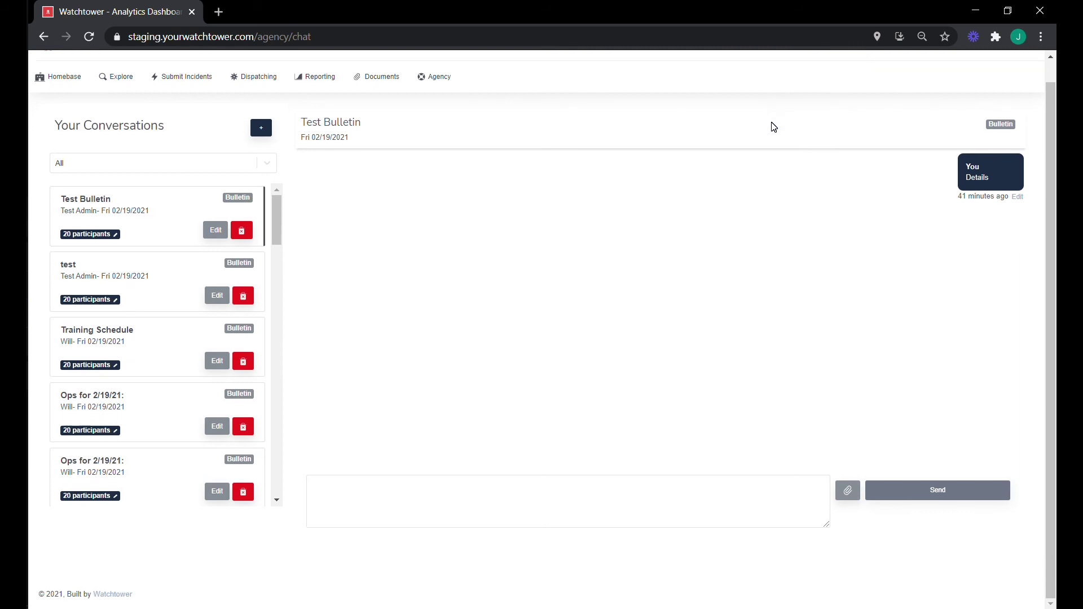
pyautogui.scroll(1, 454, 202)
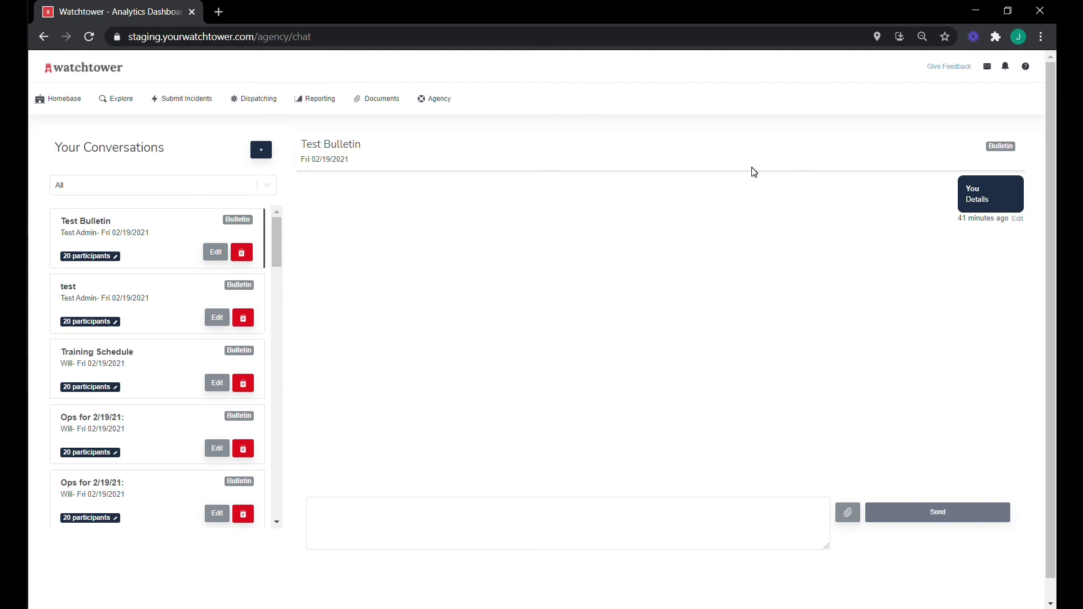
# Check the notifications, view the platform's support contact options and close them
pyautogui.click(1005, 67)
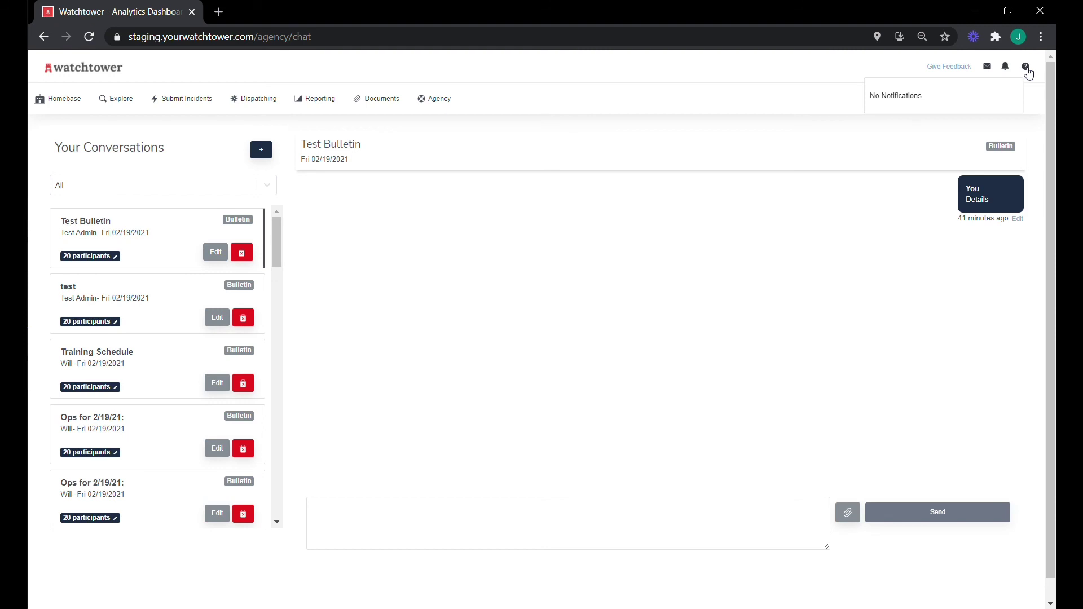
pyautogui.click(1026, 68)
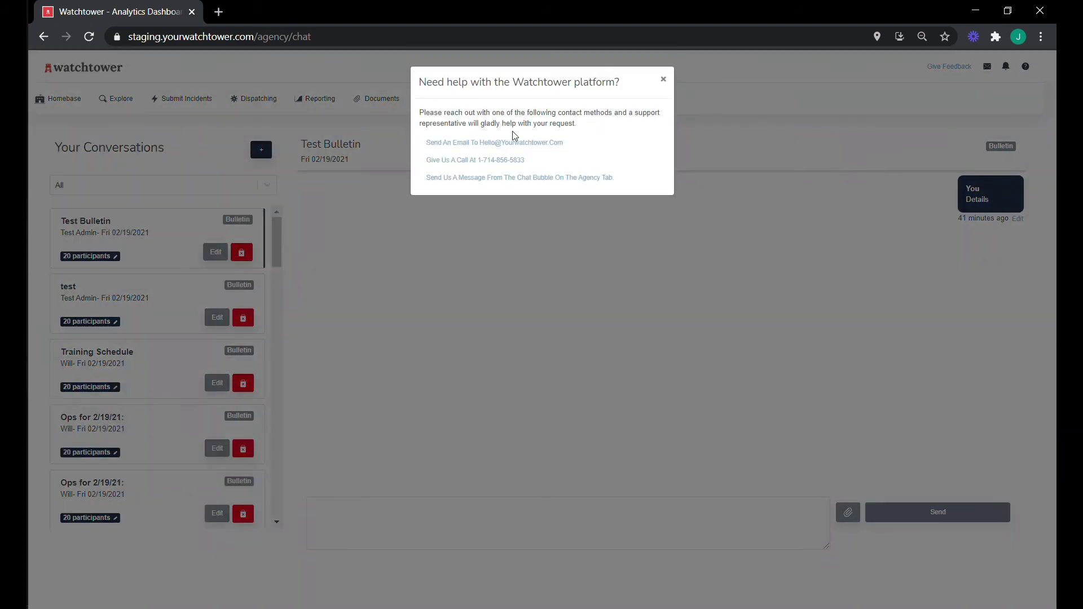
pyautogui.click(664, 80)
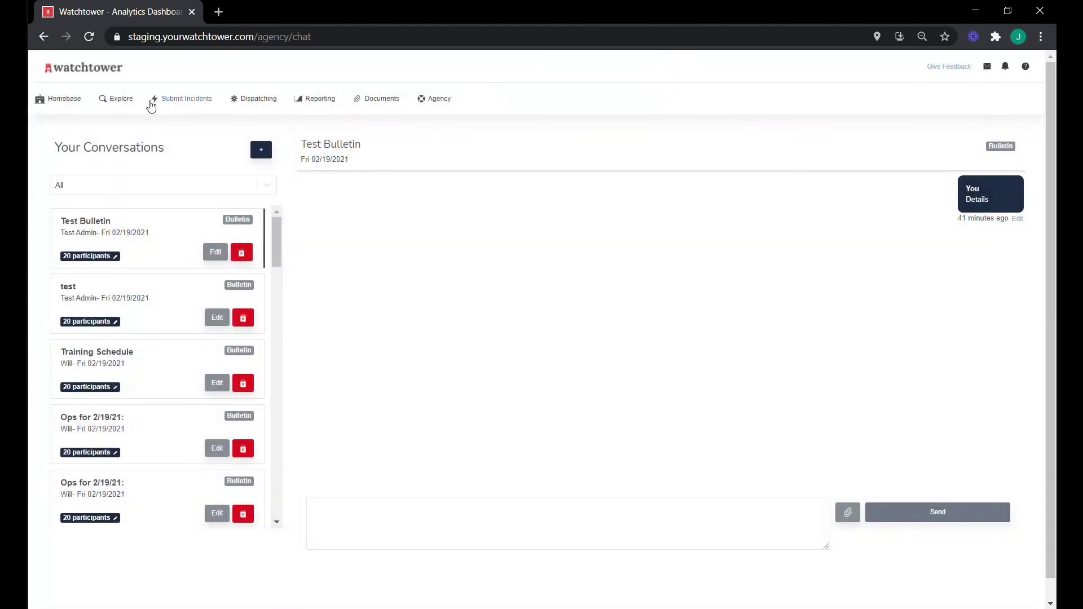